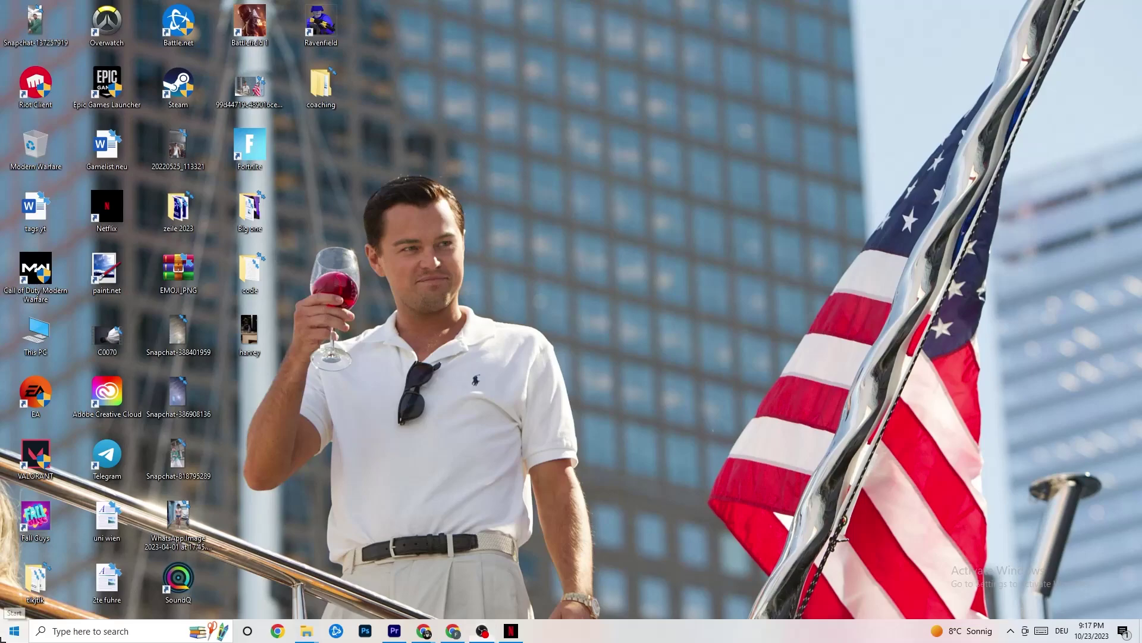
Open Windows Settings and go to System > Display.
click(12, 632)
click(15, 575)
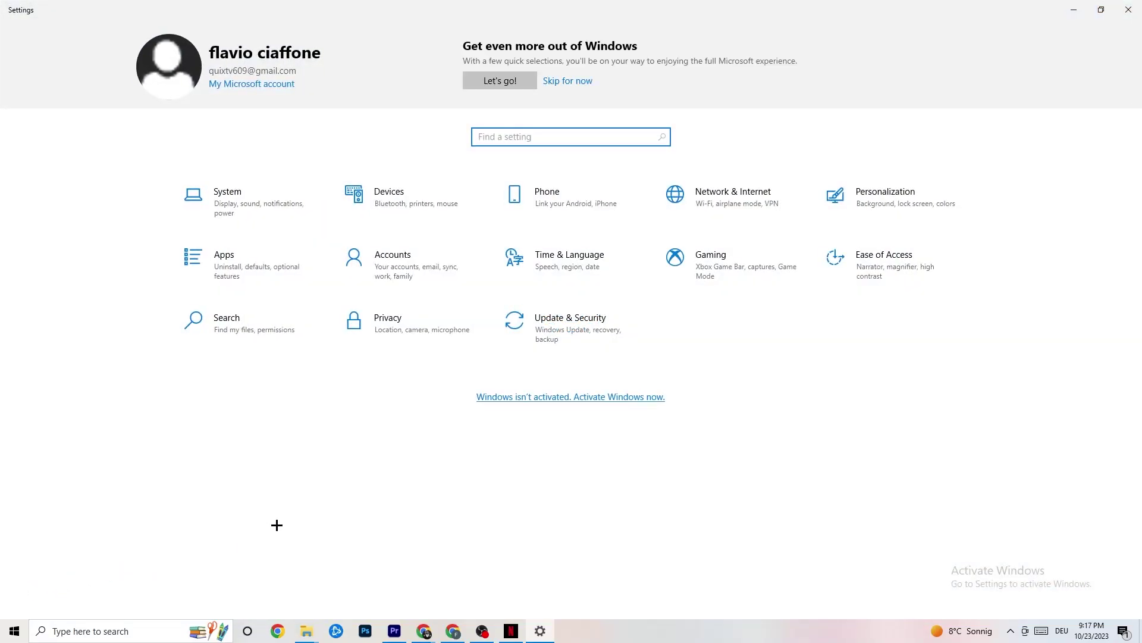
click(246, 206)
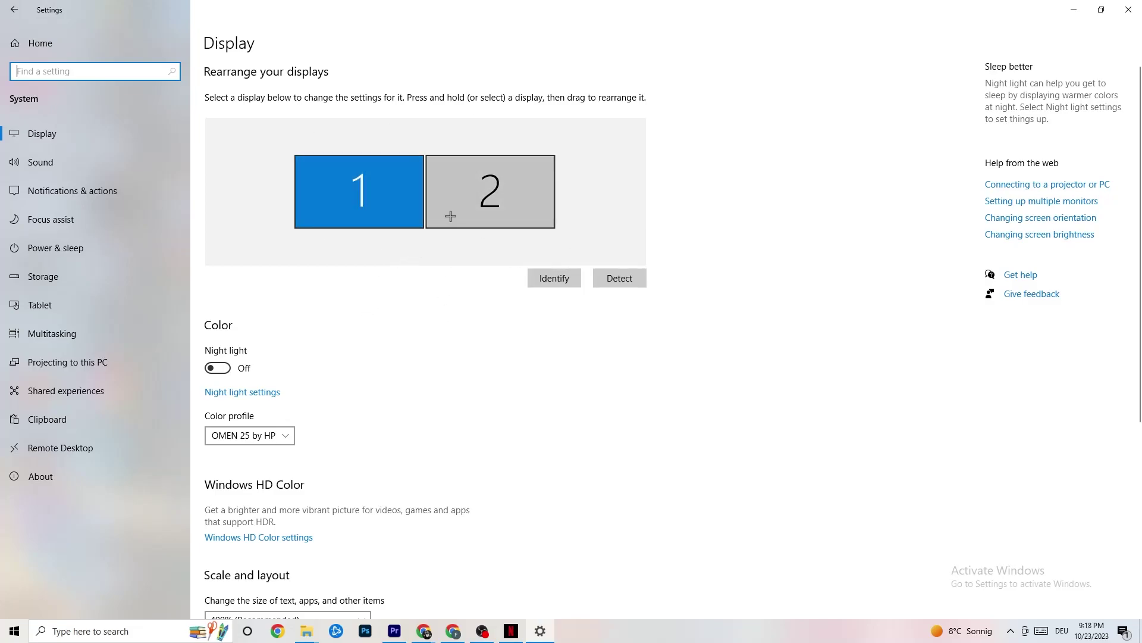
scroll(372, 233, down, 3)
scroll(372, 232, down, 3)
click(279, 156)
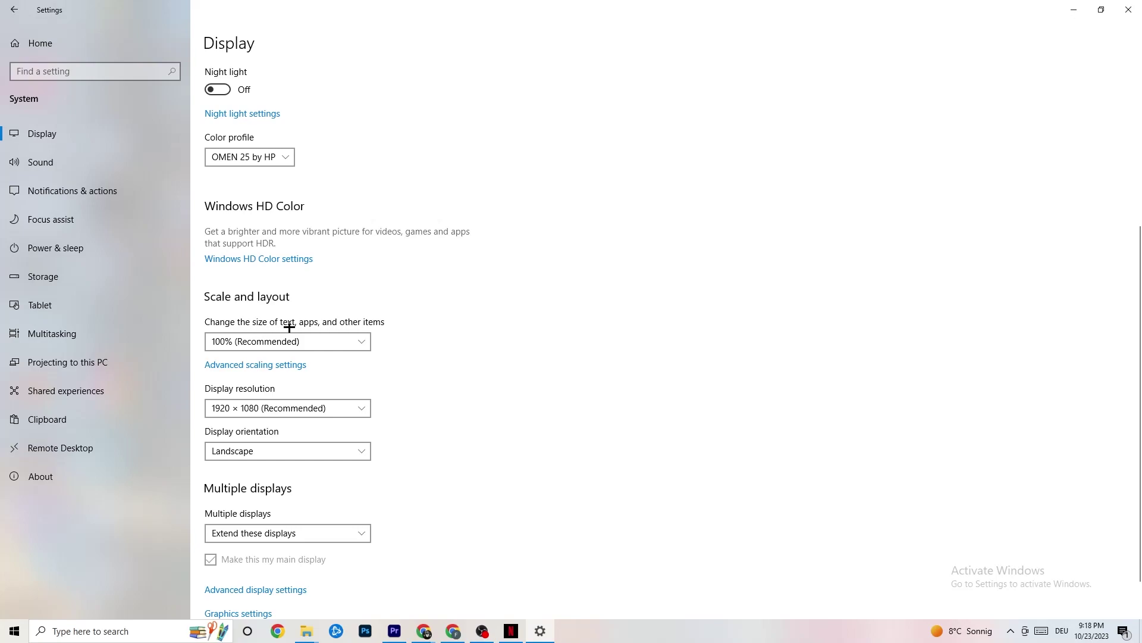
Keep the scale at 100% and the resolution at 1920 × 1080, then go to Storage.
click(351, 341)
click(489, 292)
click(363, 408)
click(512, 381)
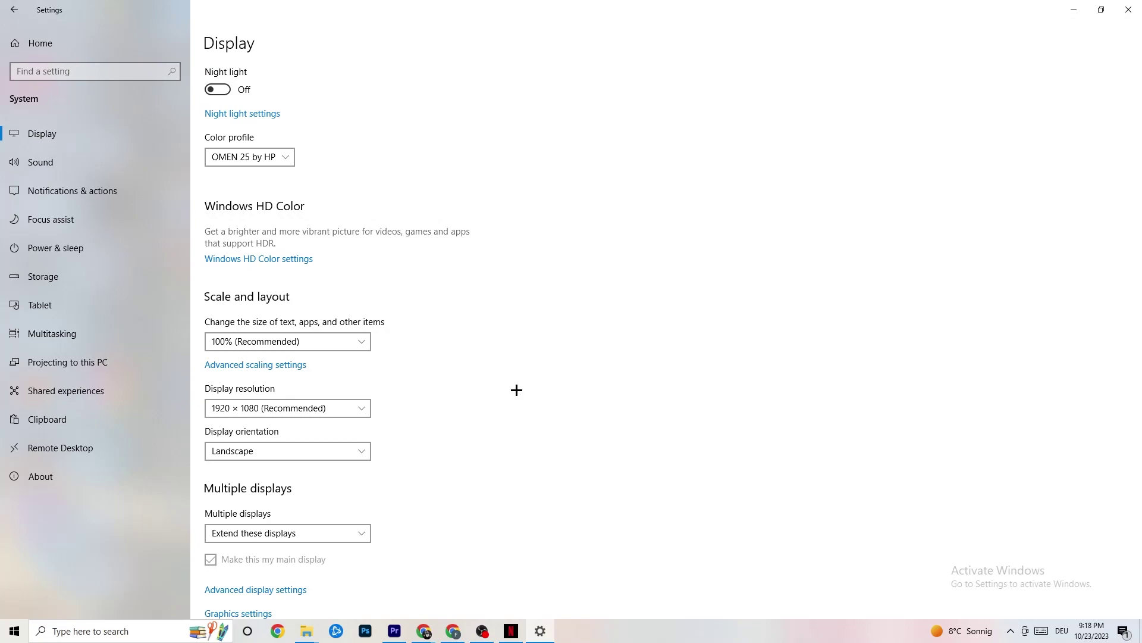
click(369, 409)
click(474, 383)
click(74, 286)
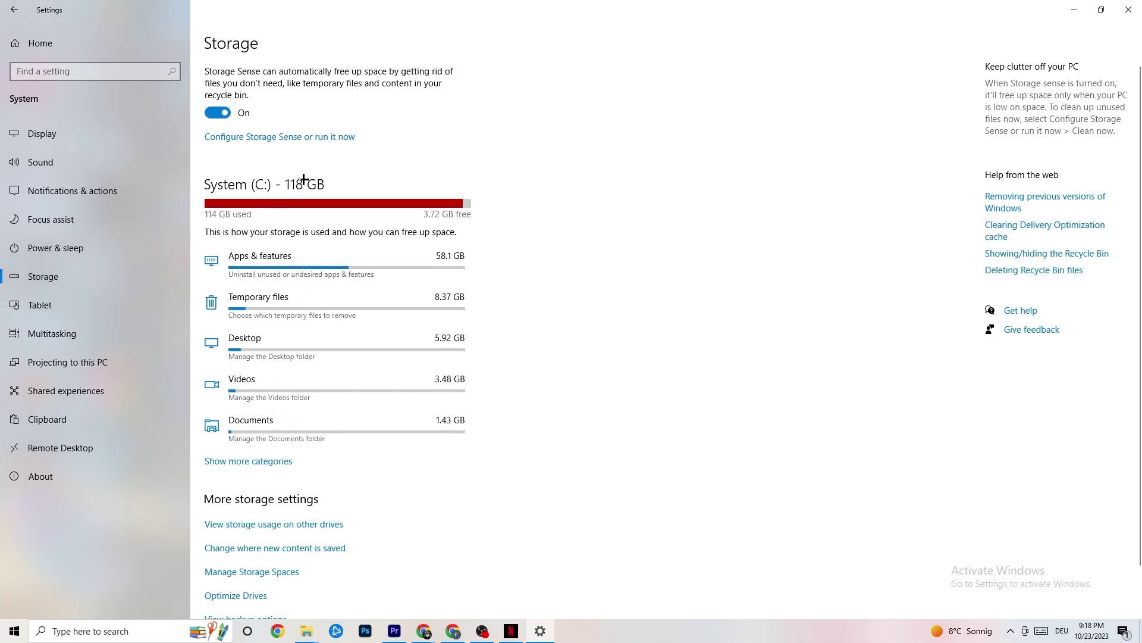
Set Storage Sense to run every week and empty the recycle bin after 14 days.
click(329, 138)
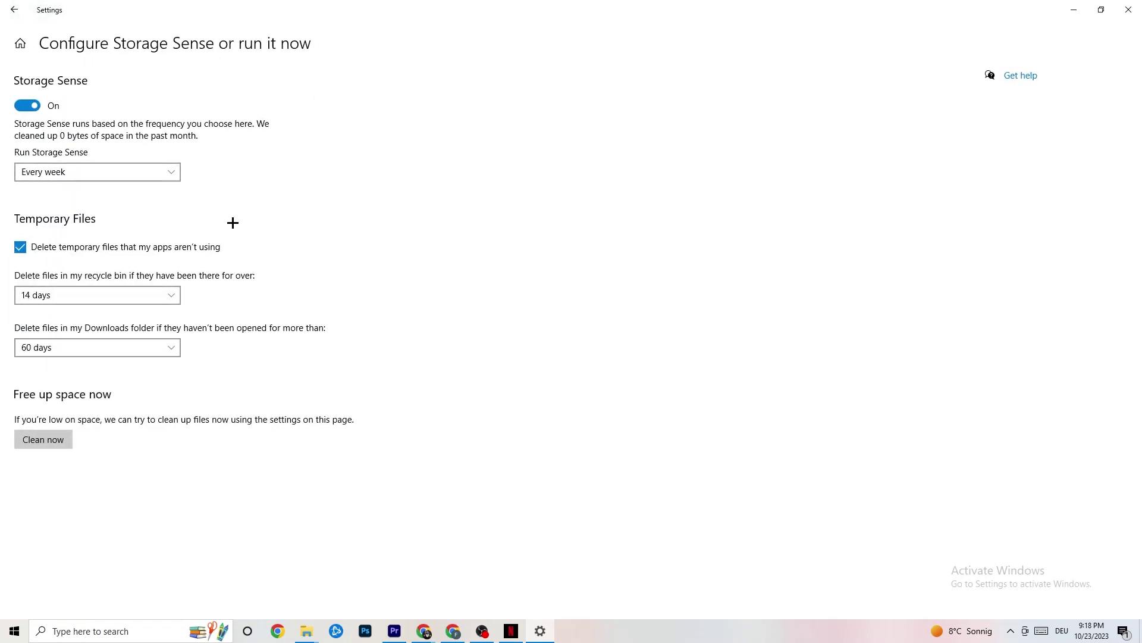
click(120, 294)
click(89, 295)
click(110, 176)
click(277, 168)
Go to System > Power & sleep and review the power plans, keeping Balanced selected.
click(10, 5)
click(42, 33)
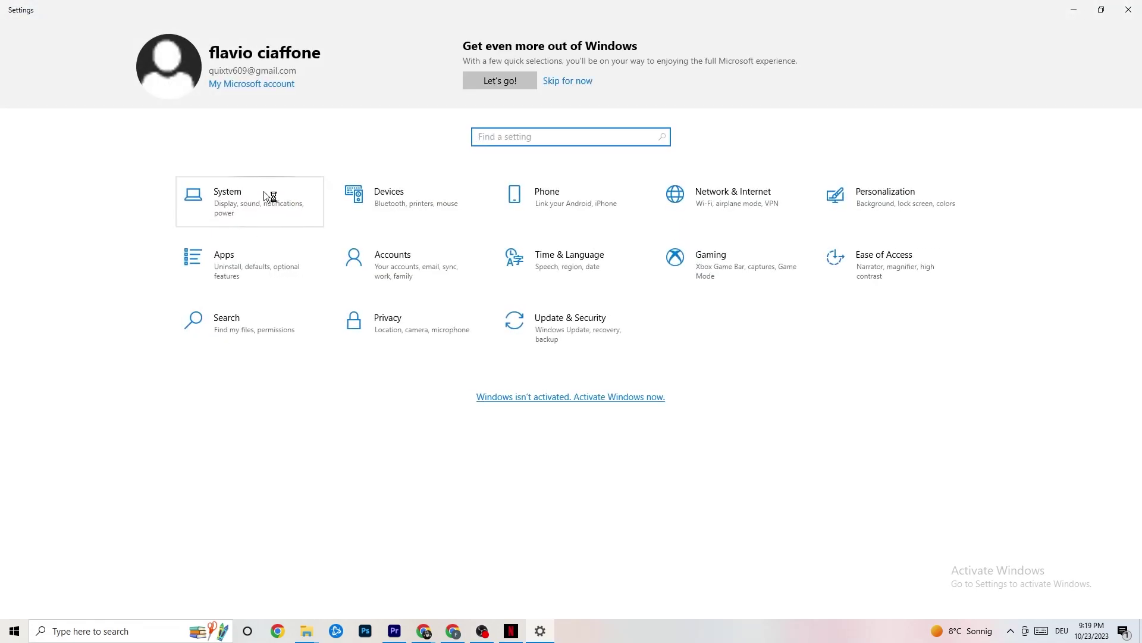
click(266, 197)
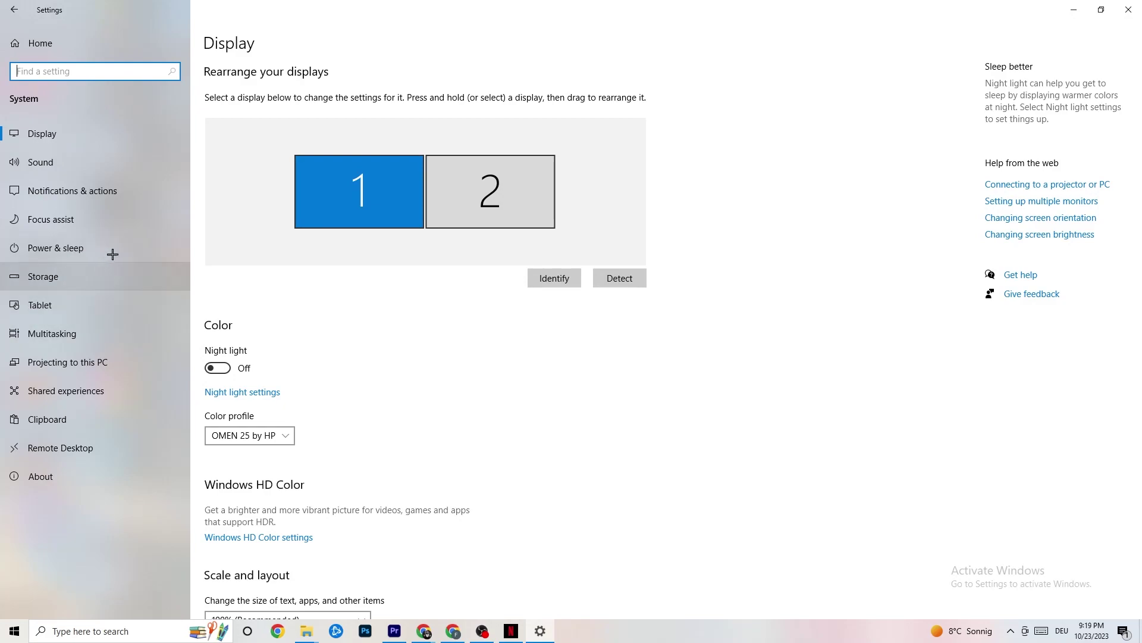
click(40, 243)
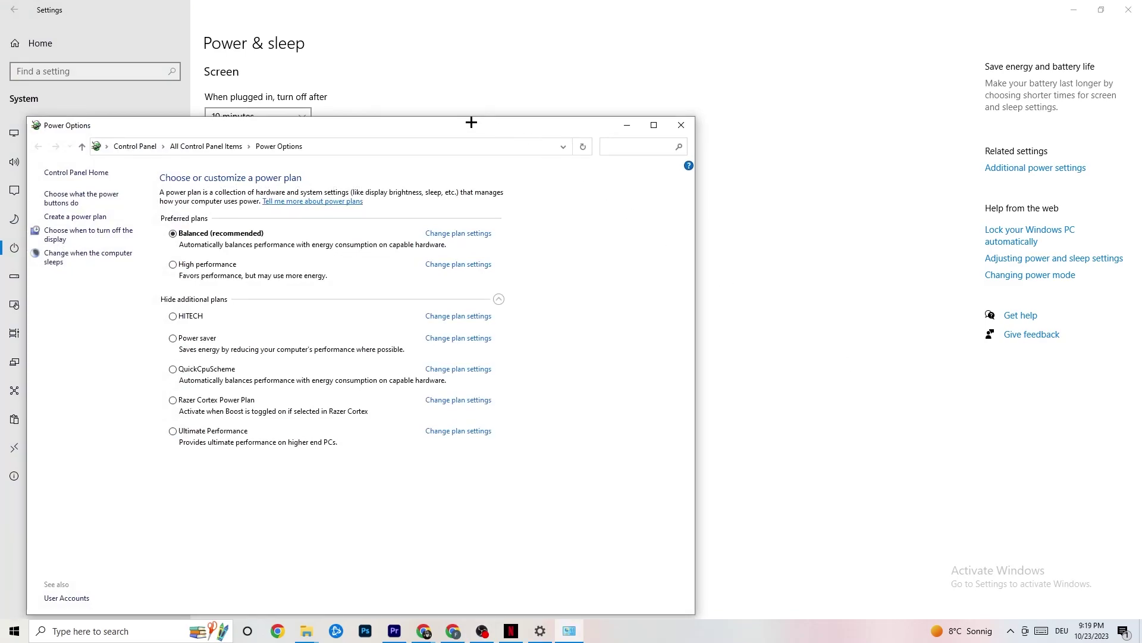
drag(472, 120, 625, 61)
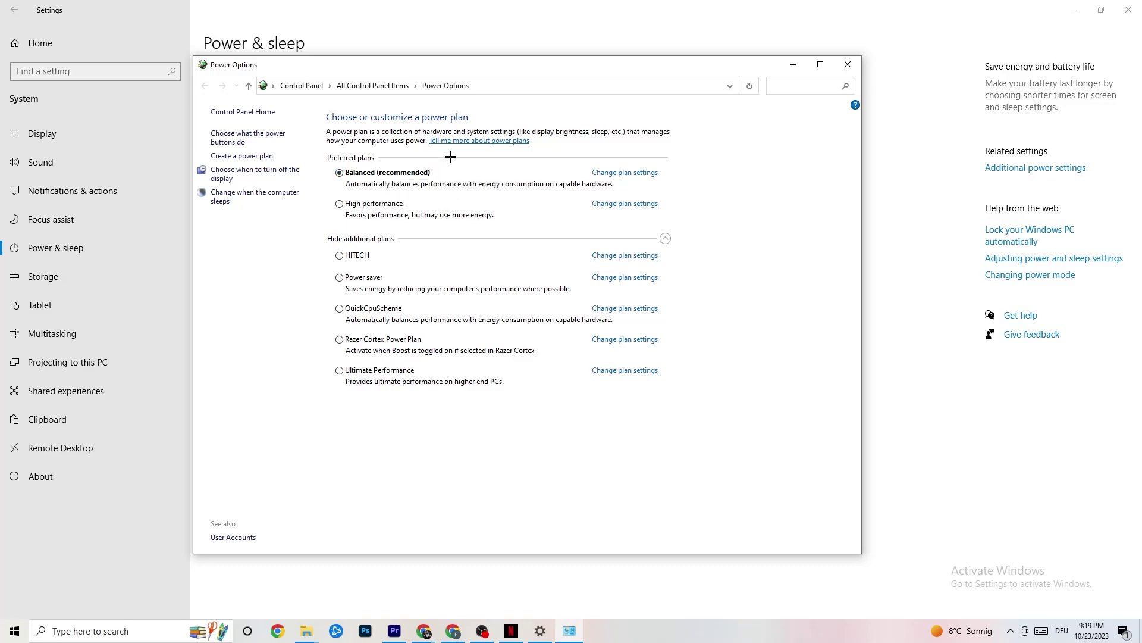
click(851, 67)
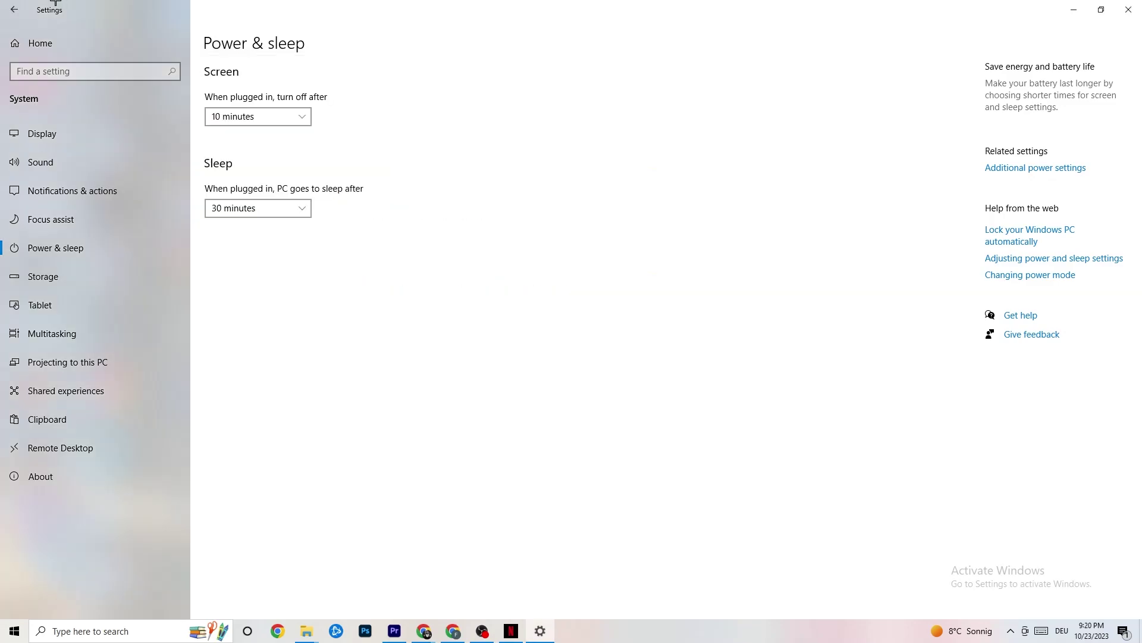
From Settings Home, go to Gaming and confirm Xbox Game Bar is switched off.
click(19, 9)
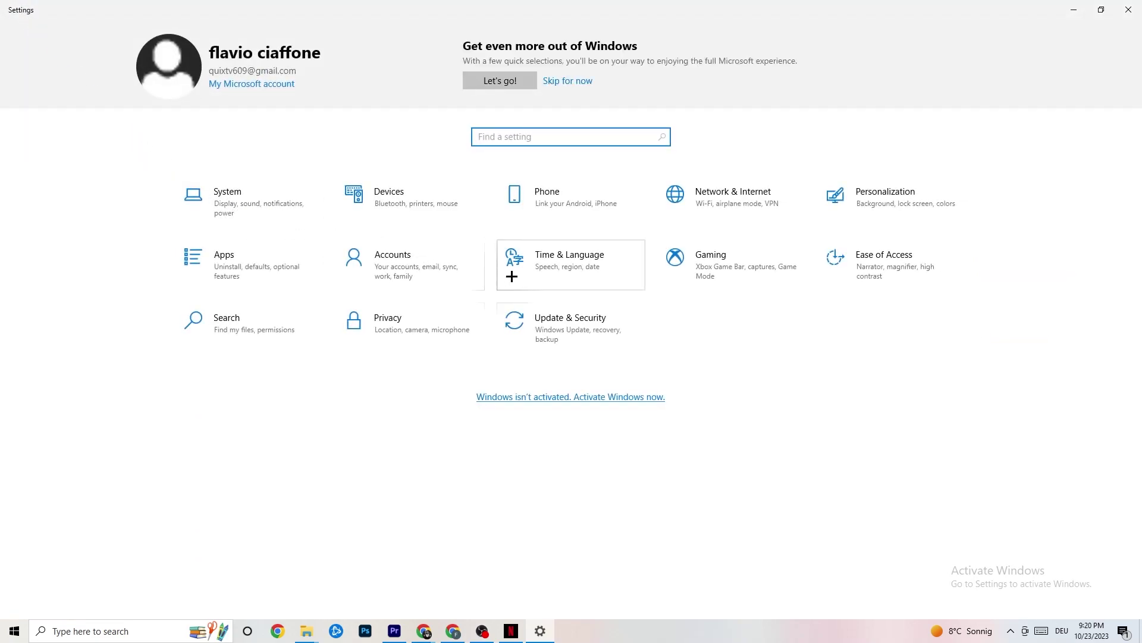
click(725, 279)
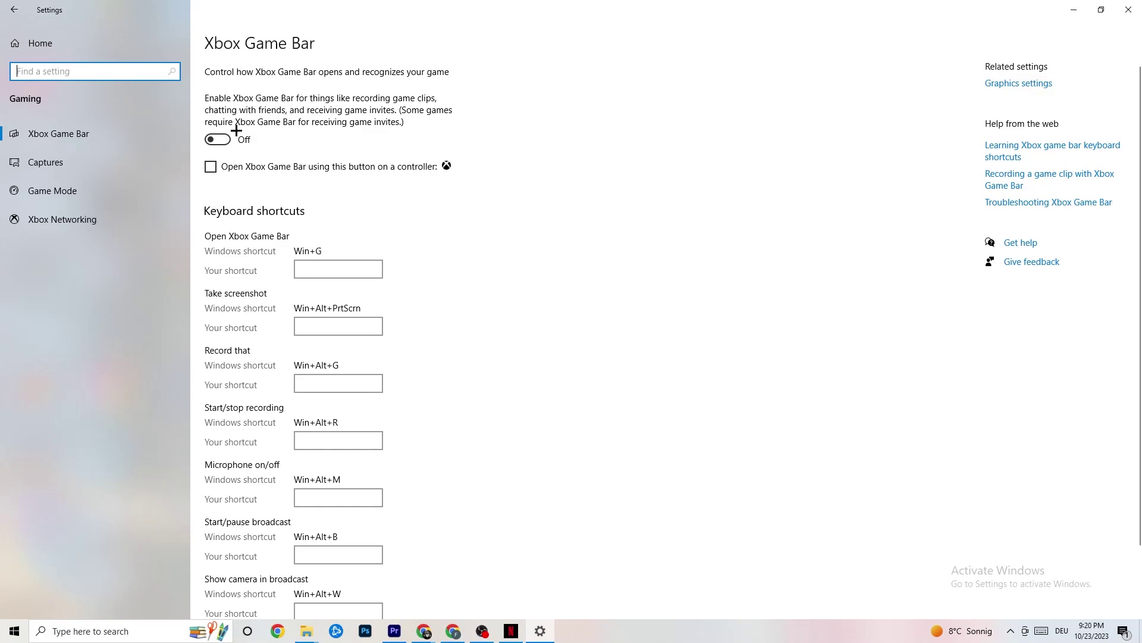
scroll(410, 272, down, 2)
scroll(423, 369, up, 2)
Confirm Captures has background recording off and Game Mode is on, then return Home.
click(94, 161)
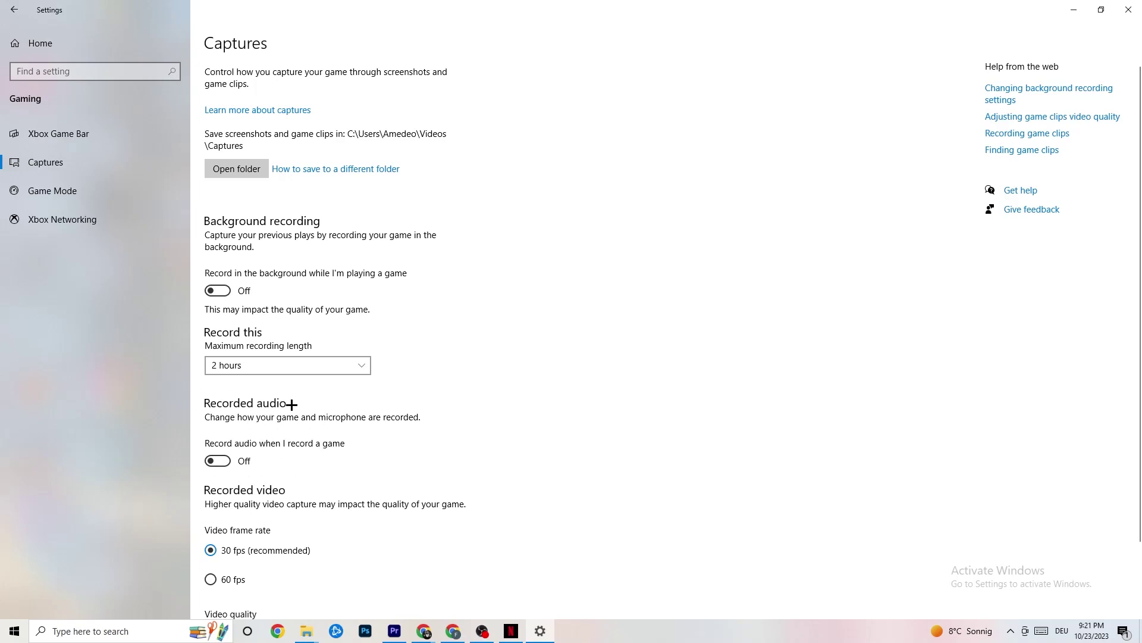
scroll(292, 404, down, 3)
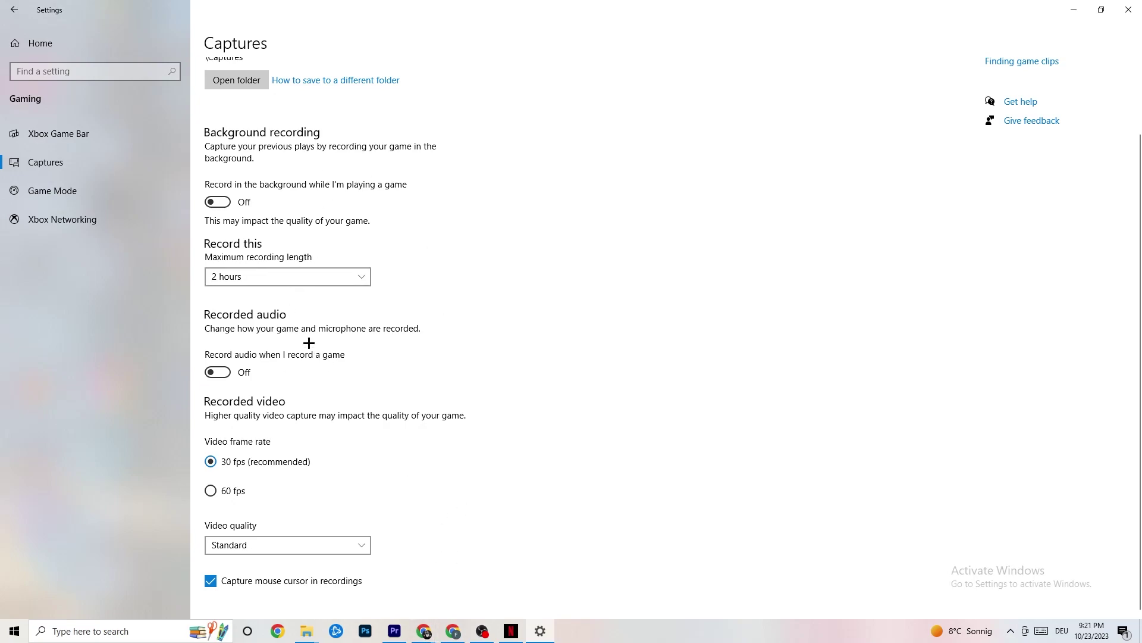
click(87, 197)
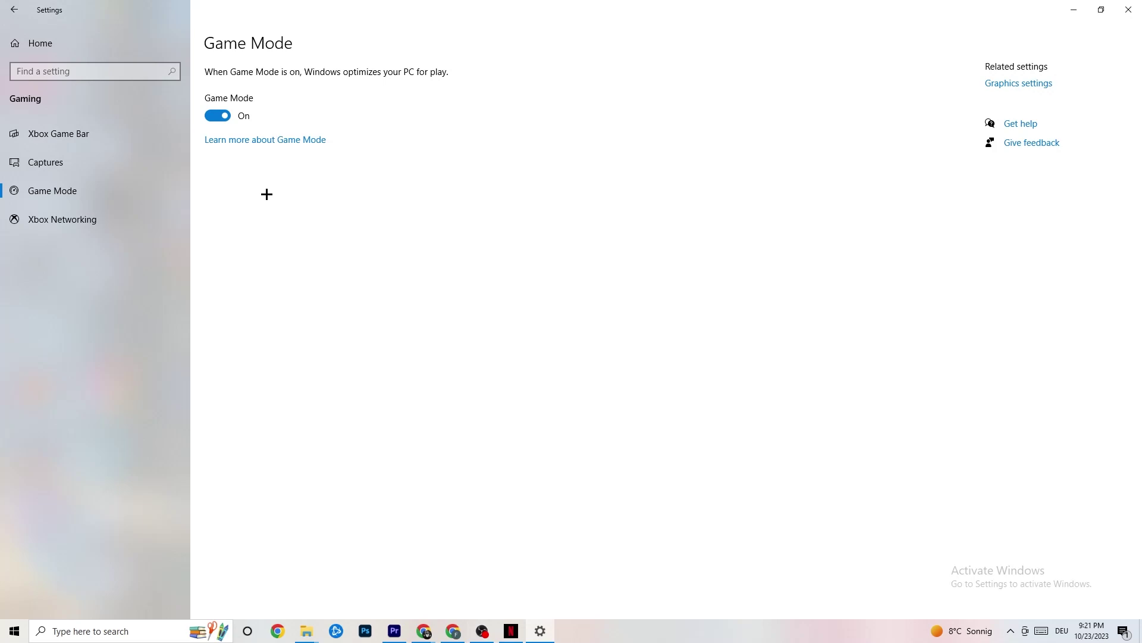
click(18, 10)
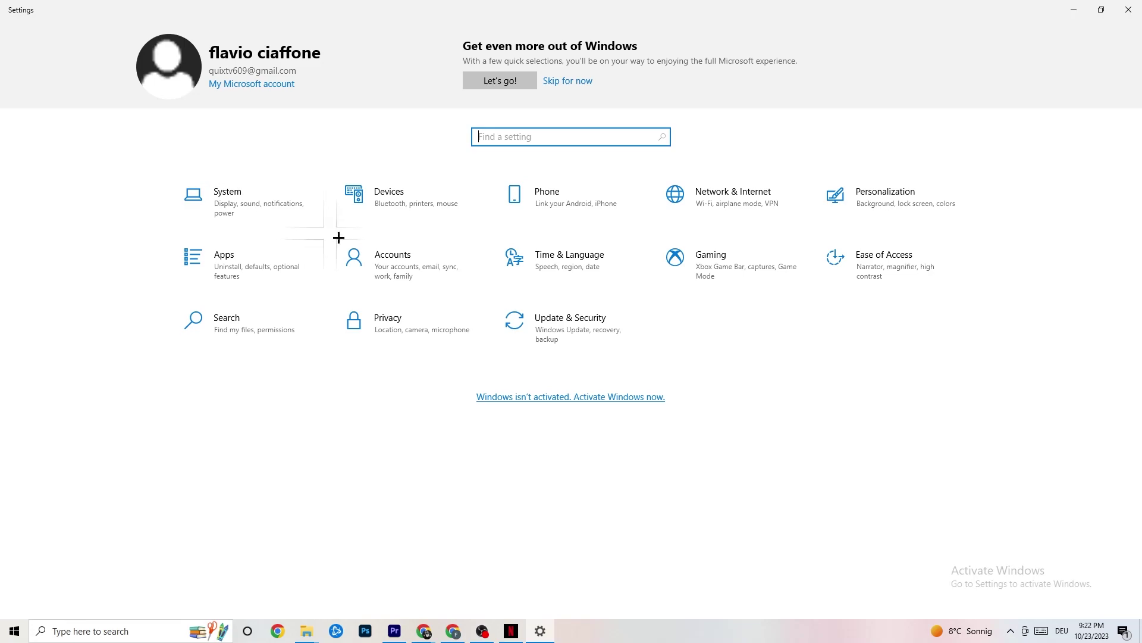
In Update & Security, confirm Windows is up to date, then go to Troubleshoot.
click(590, 338)
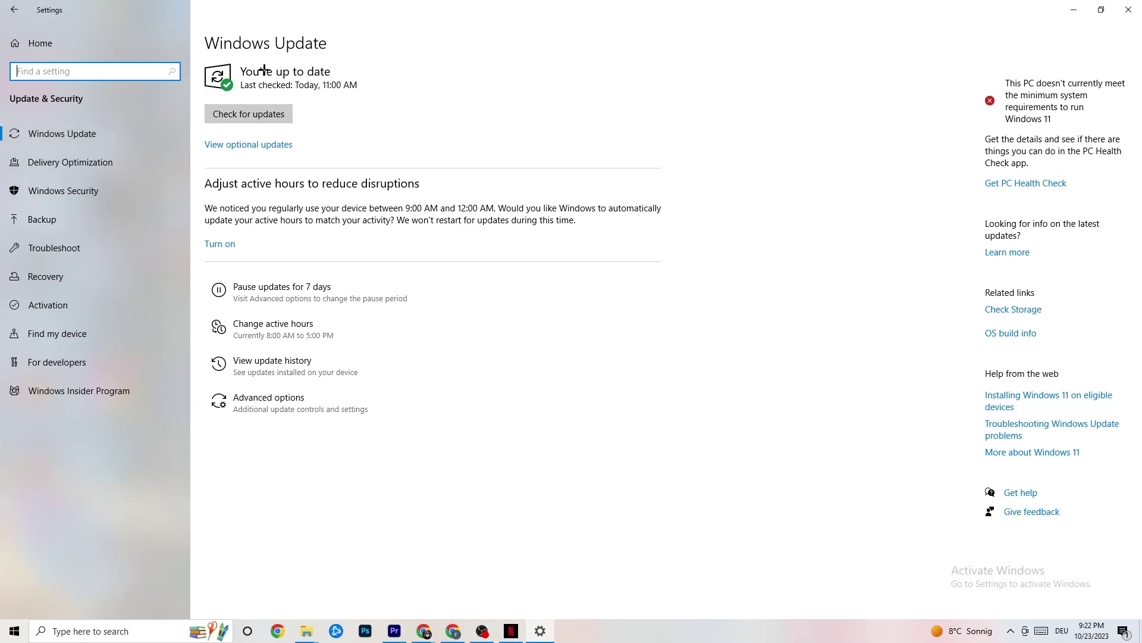
click(376, 136)
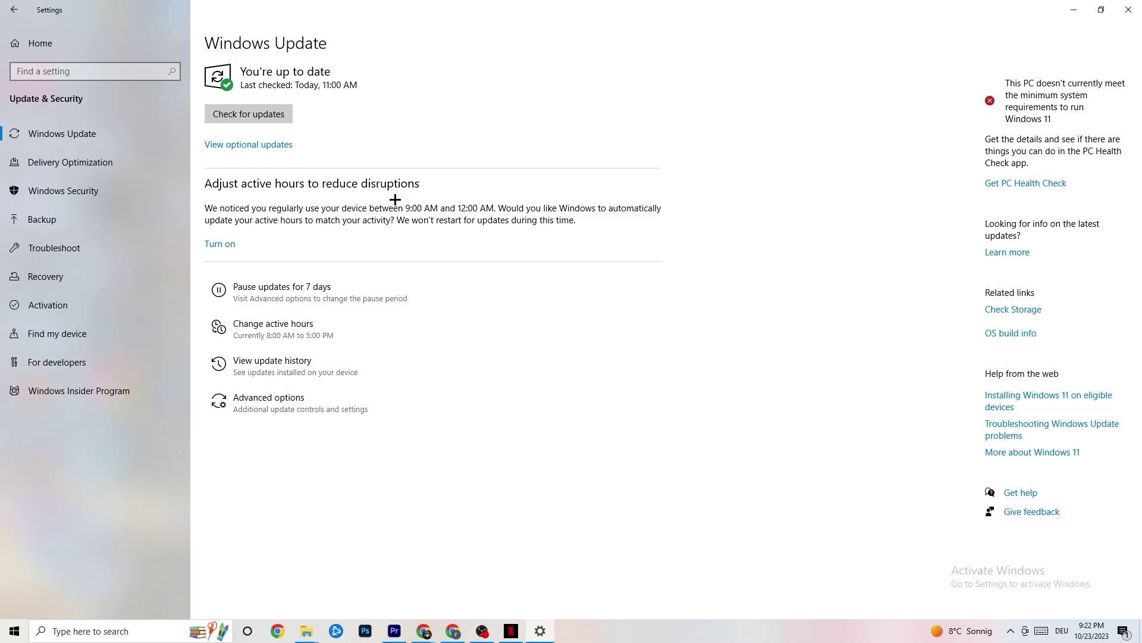
click(89, 247)
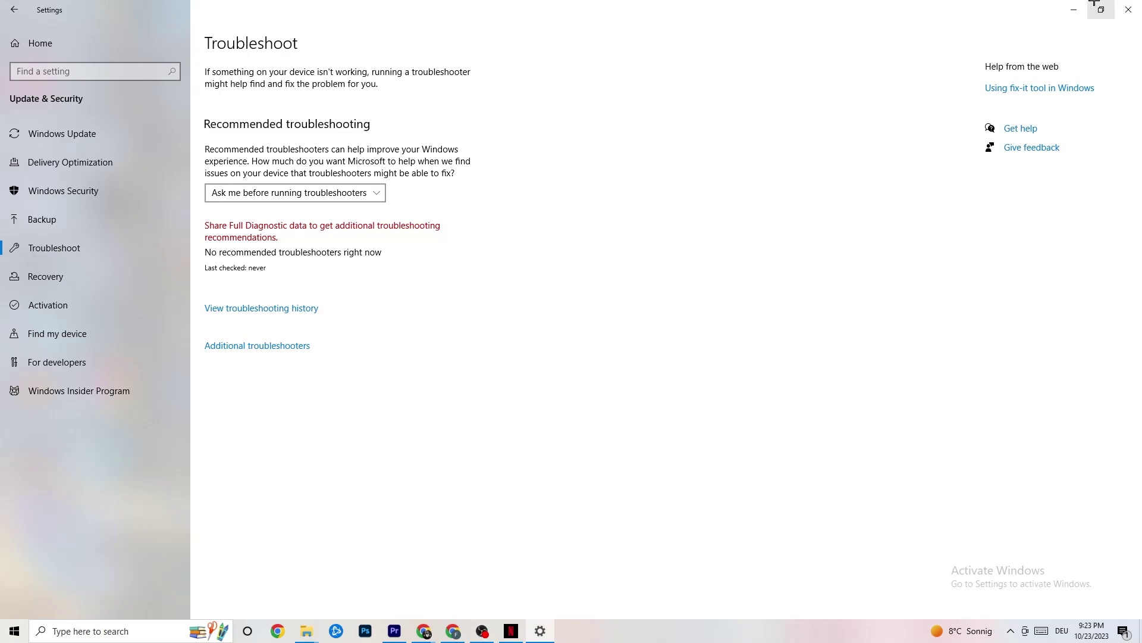
Close the Windows Settings window.
click(1128, 9)
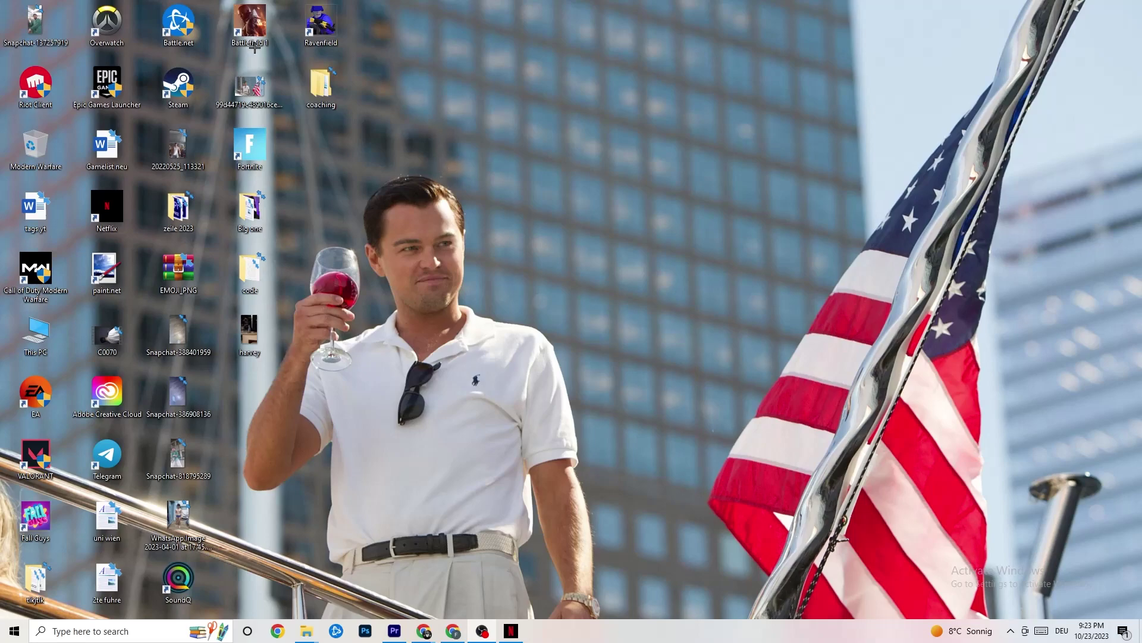
Move the Steam shortcut to open desktop space and bring up its Properties.
drag(178, 83, 607, 208)
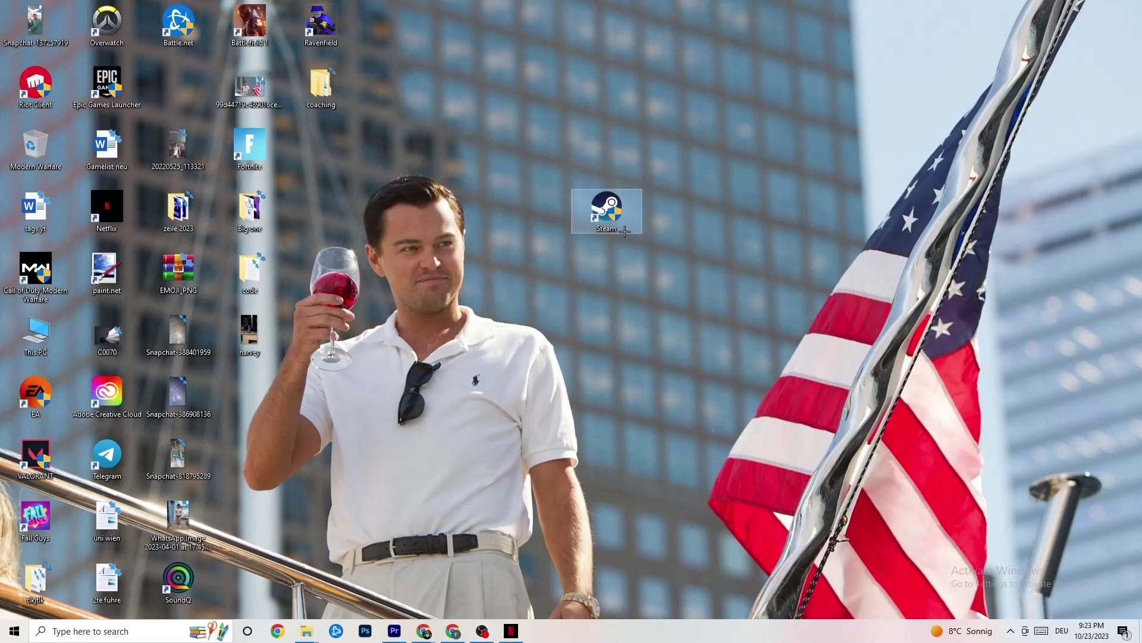
right_click(607, 216)
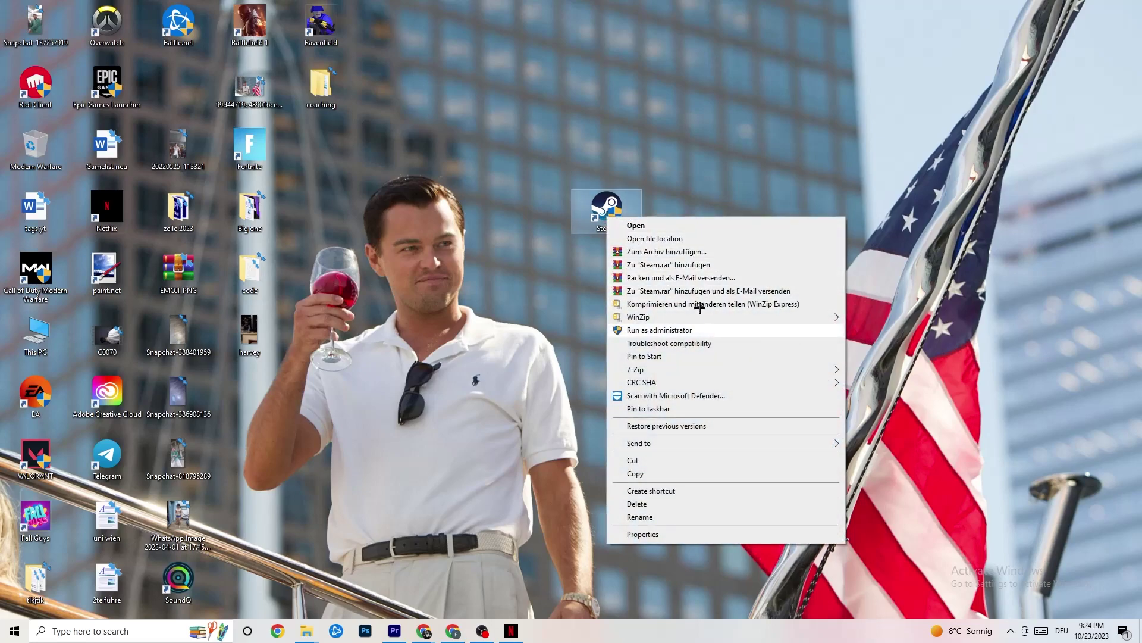
click(495, 297)
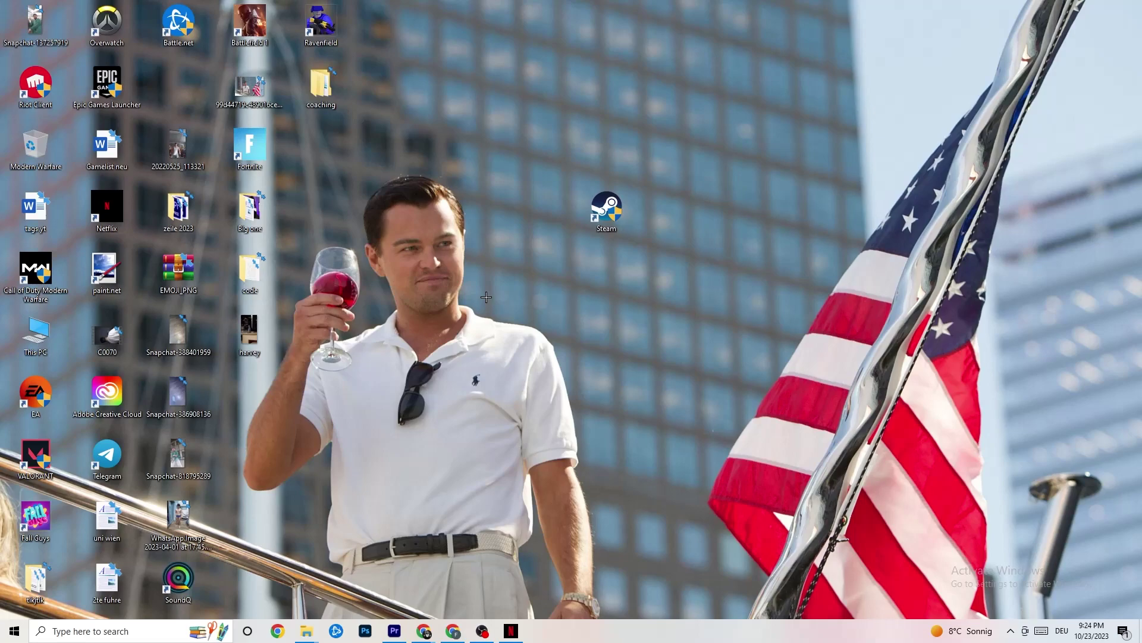
drag(604, 207, 533, 210)
right_click(525, 214)
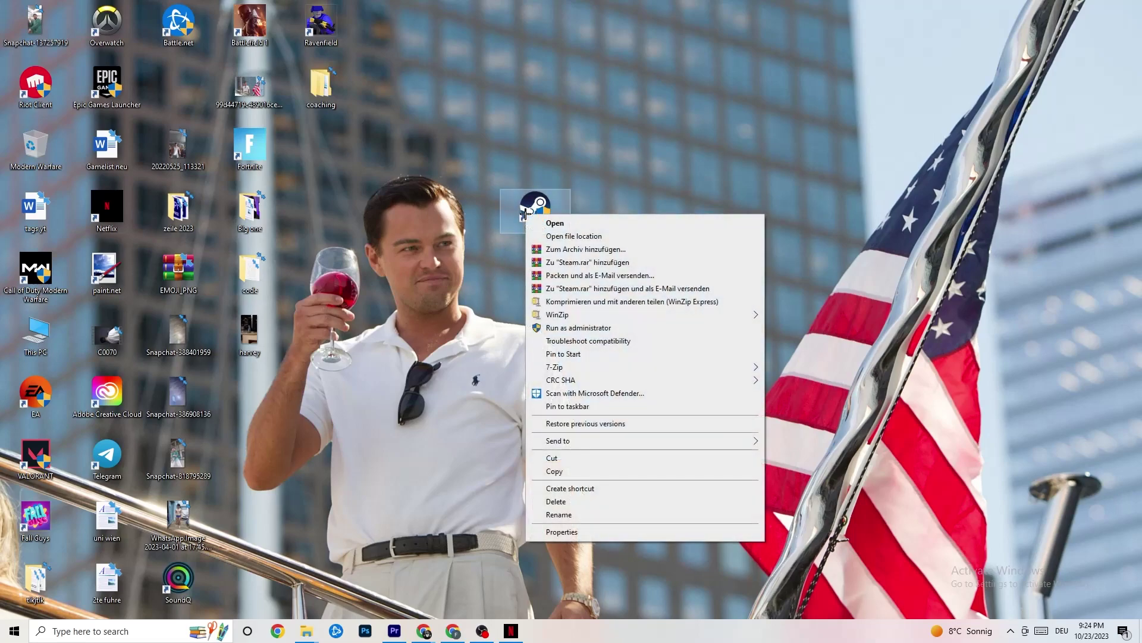
click(580, 531)
drag(620, 216, 455, 52)
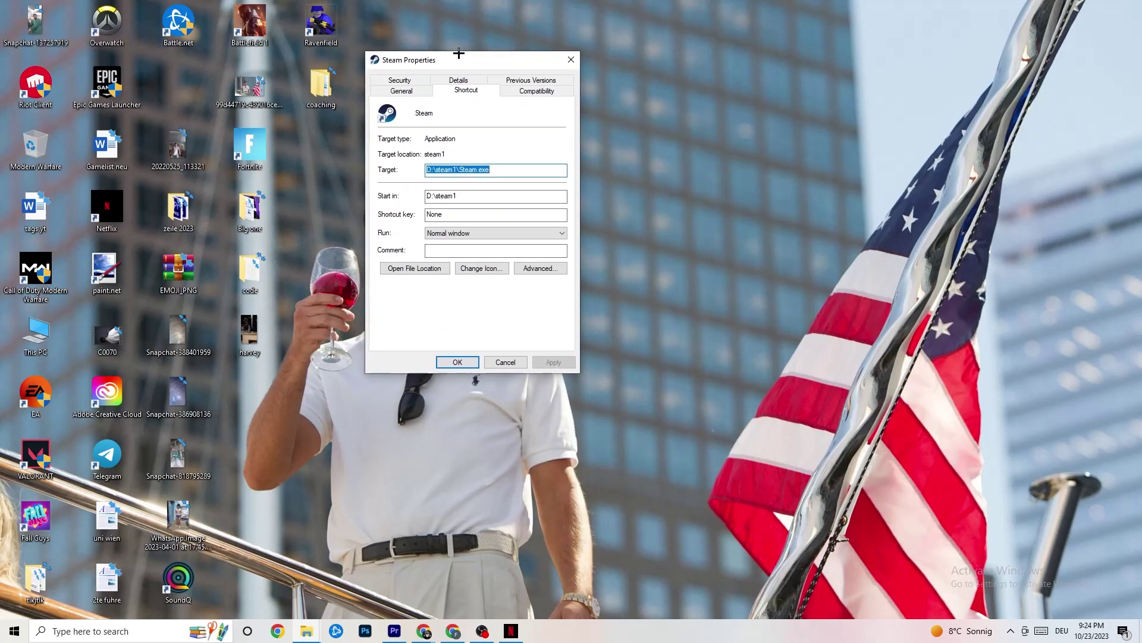
Set Steam to Windows 8 compatibility mode with Run as administrator and confirm with OK.
click(524, 90)
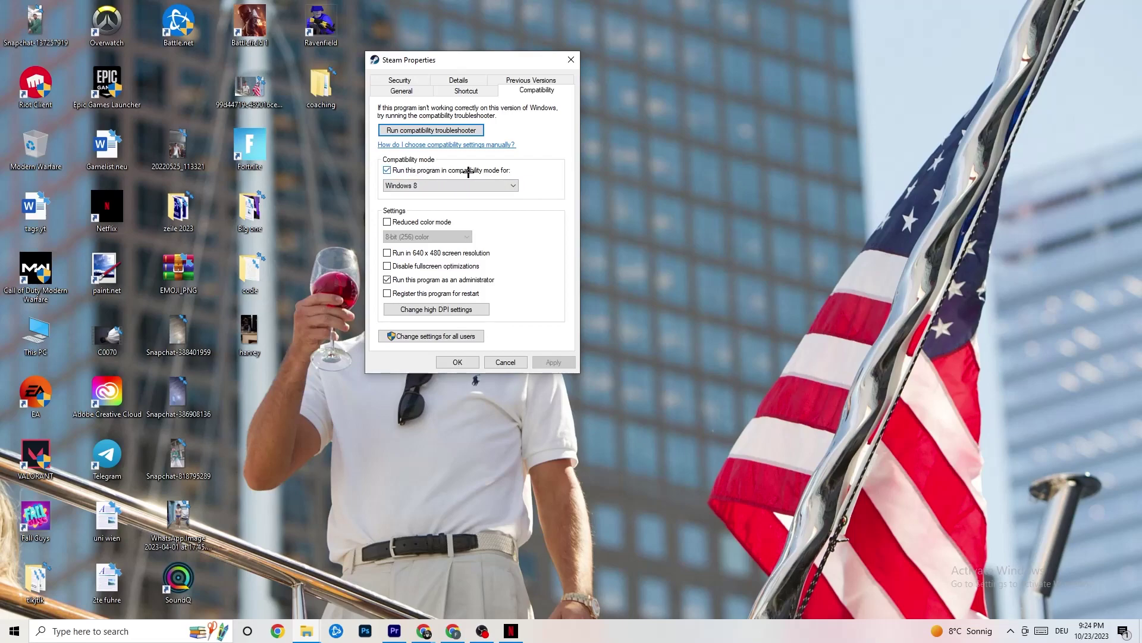
click(490, 184)
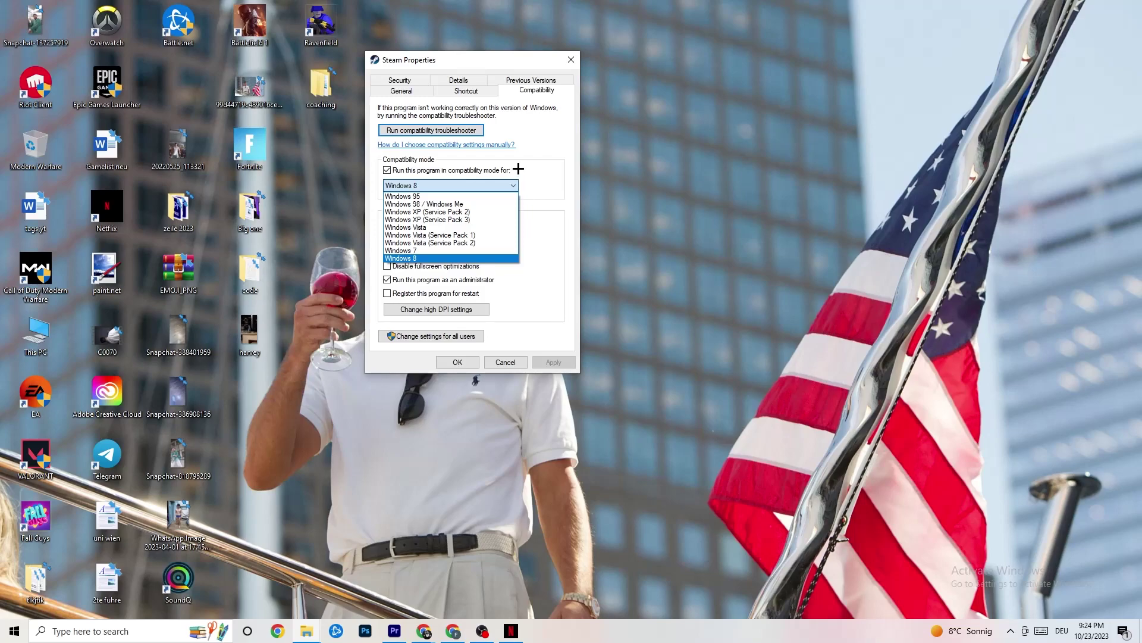
click(520, 169)
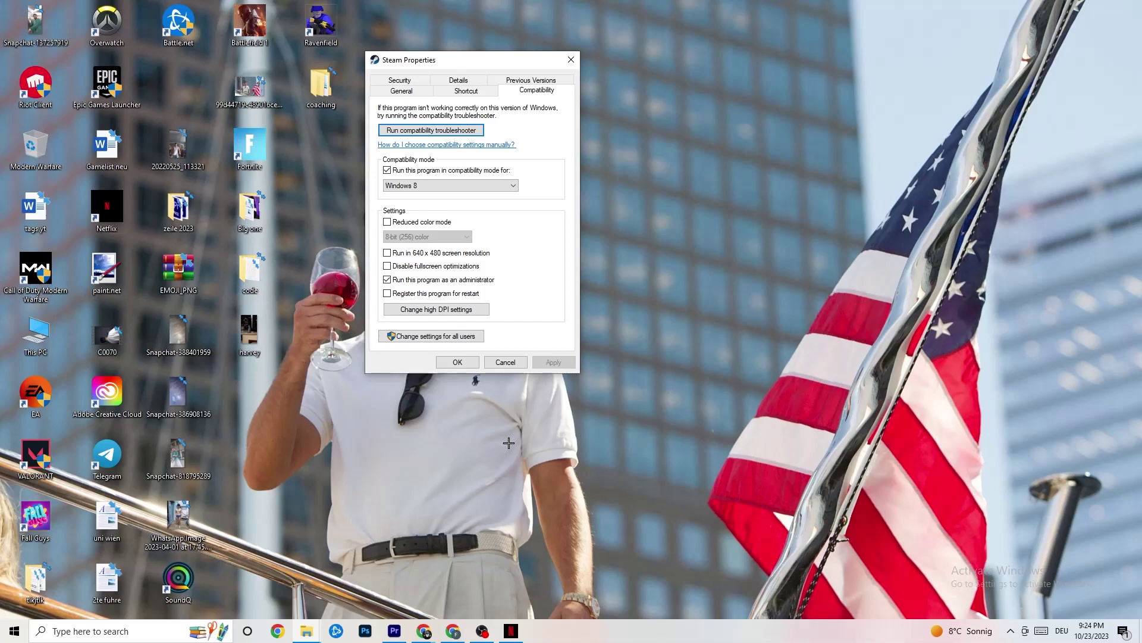
click(458, 361)
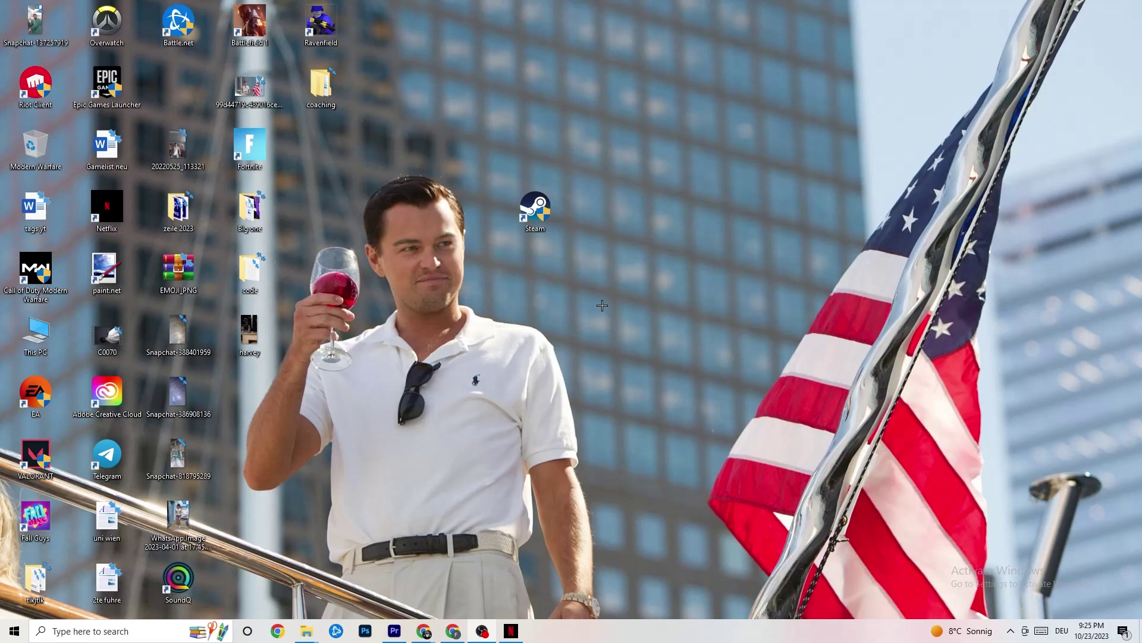
right_click(550, 224)
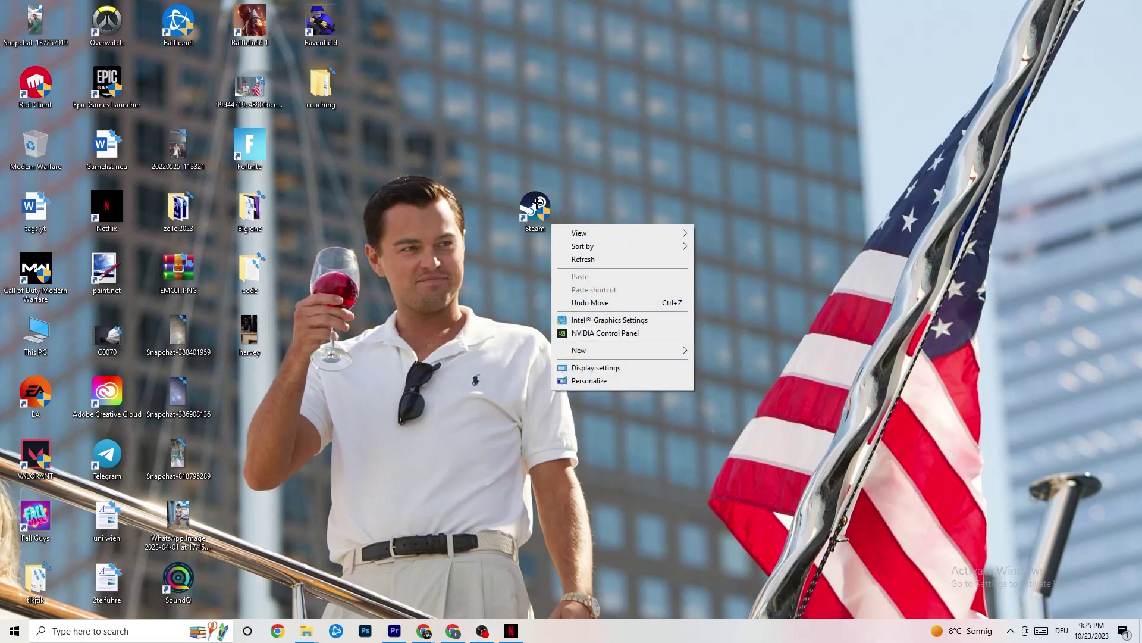
Dismiss the desktop menus, select the Steam shortcut, and launch Task Manager from the taskbar.
click(568, 125)
right_click(569, 122)
click(438, 23)
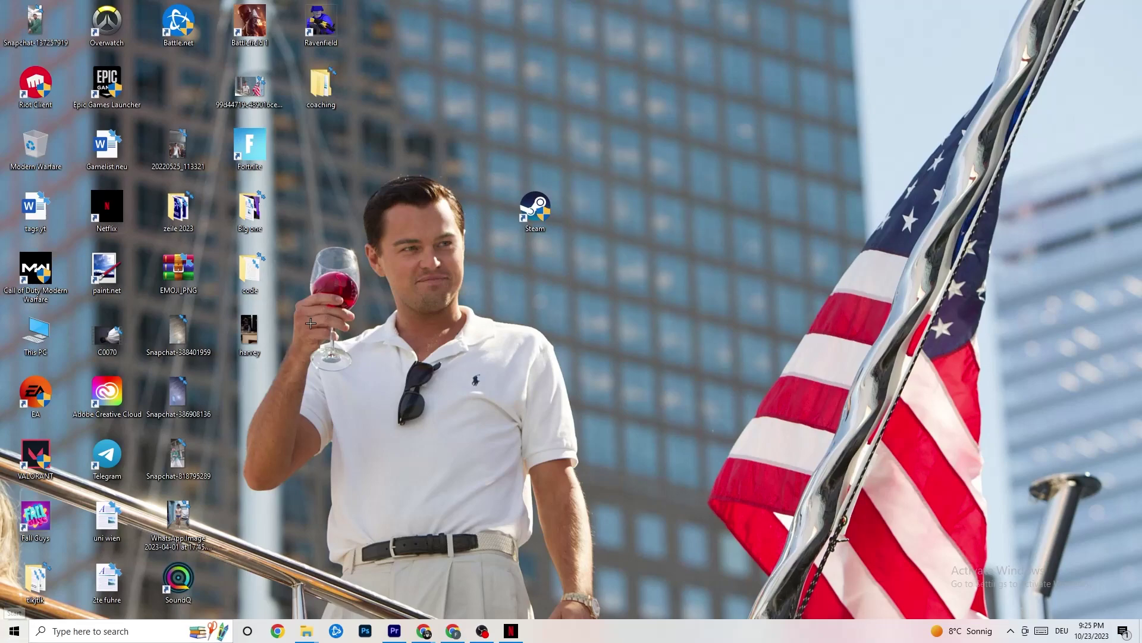
click(535, 208)
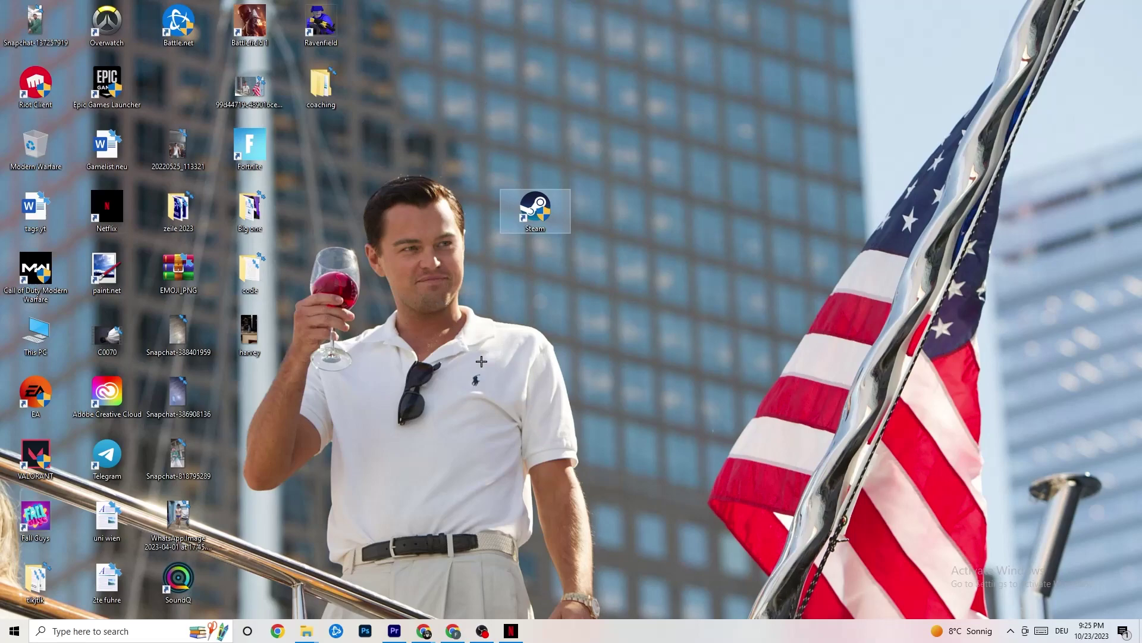
right_click(634, 639)
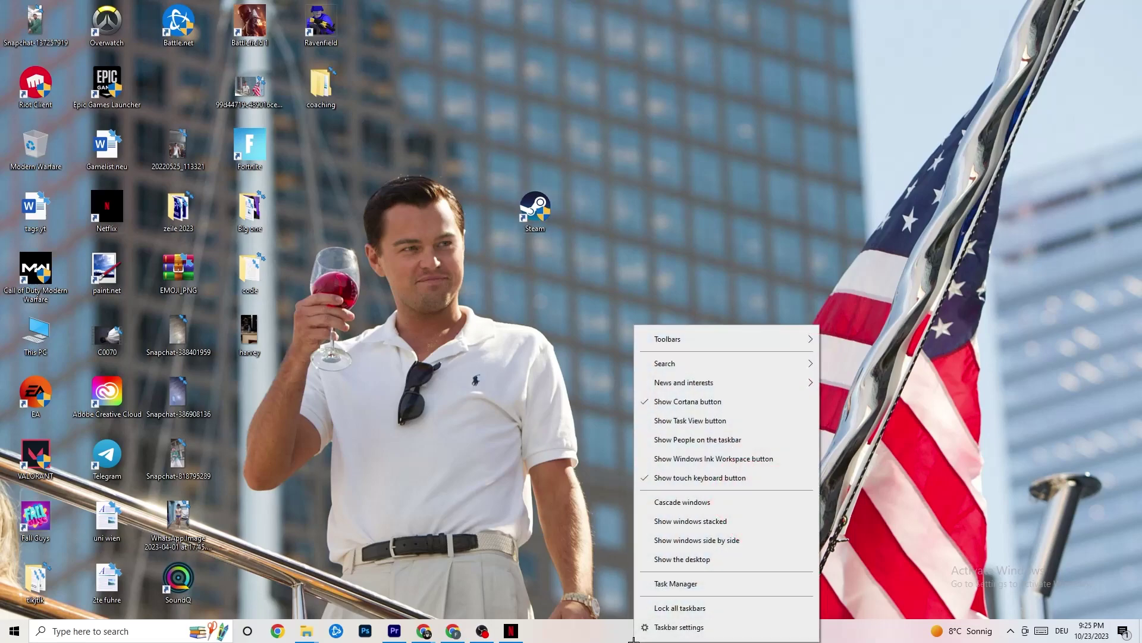
click(714, 585)
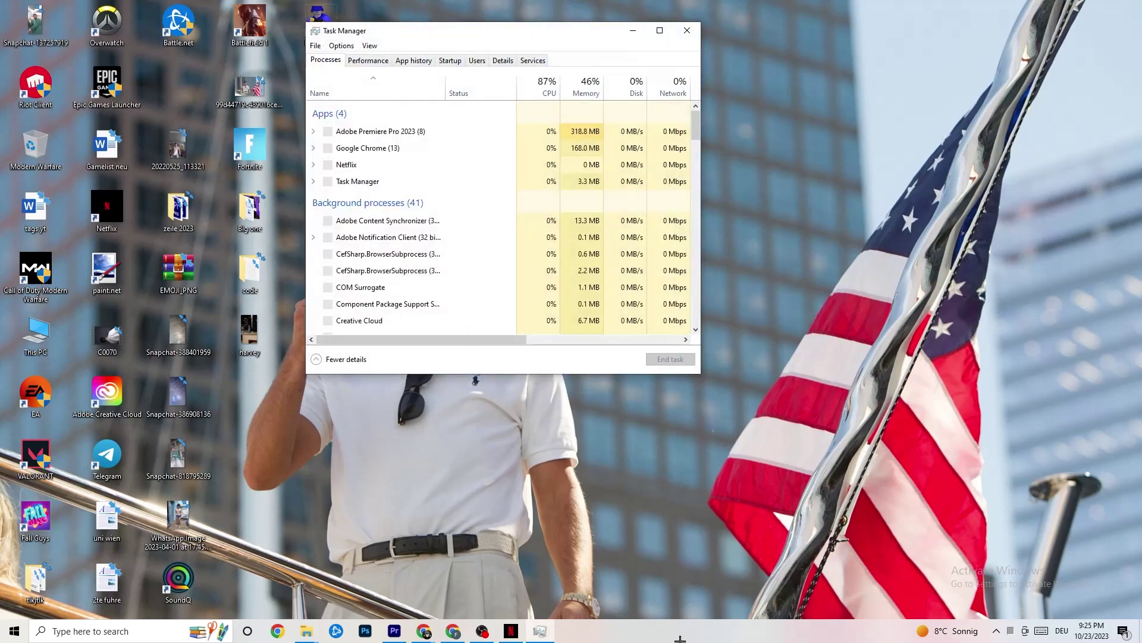
Maximize Task Manager and show the Startup tab with each app's status and impact.
click(659, 29)
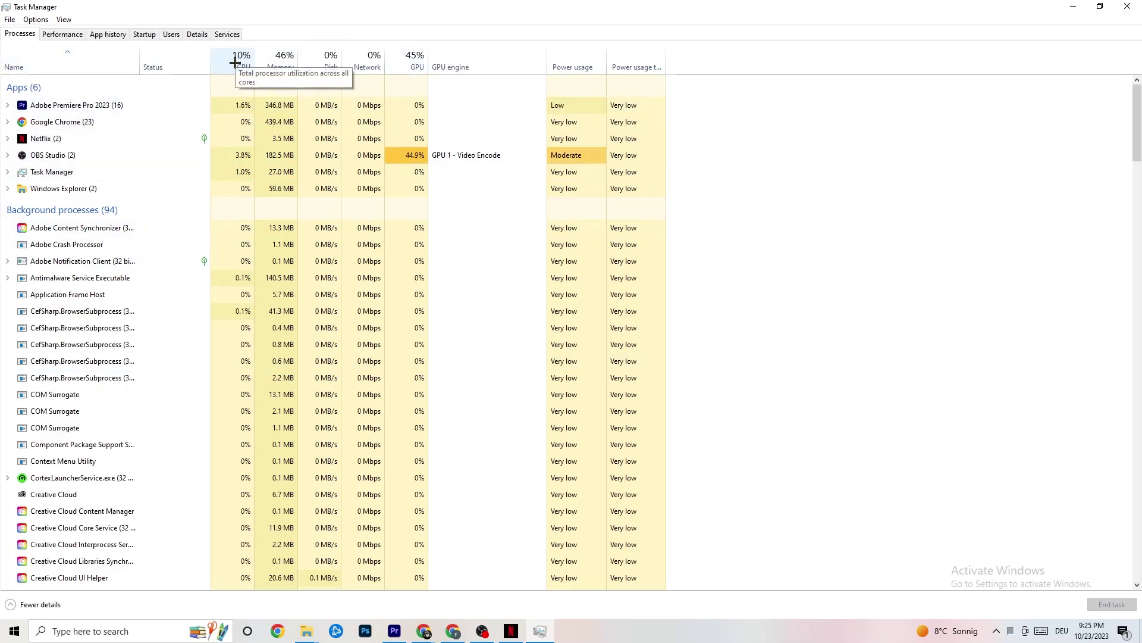
right_click(73, 194)
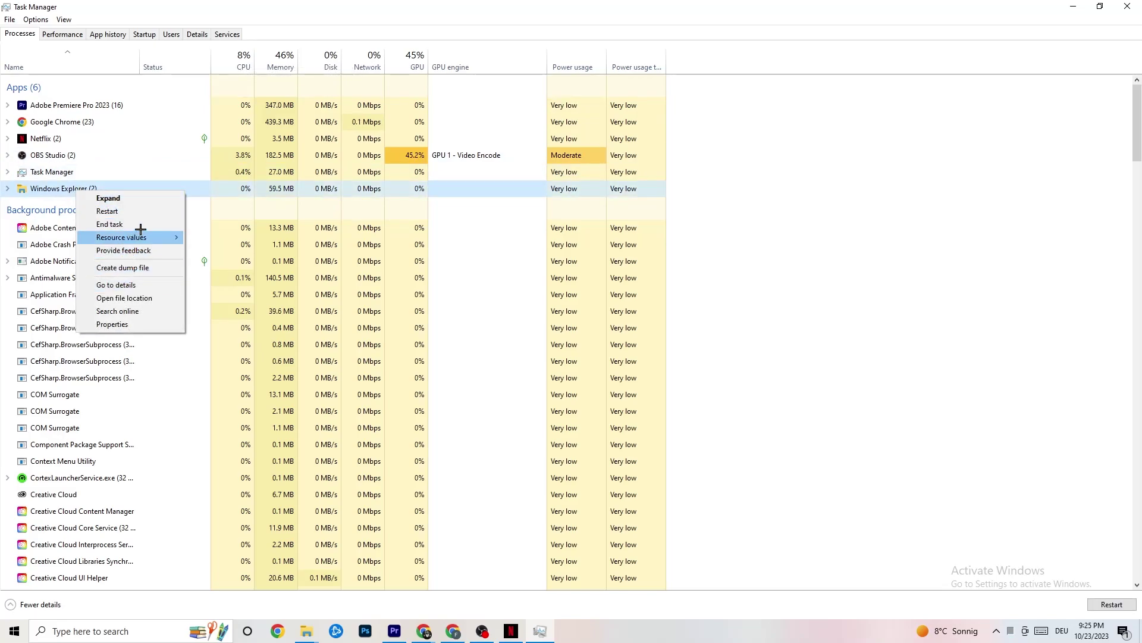
click(826, 188)
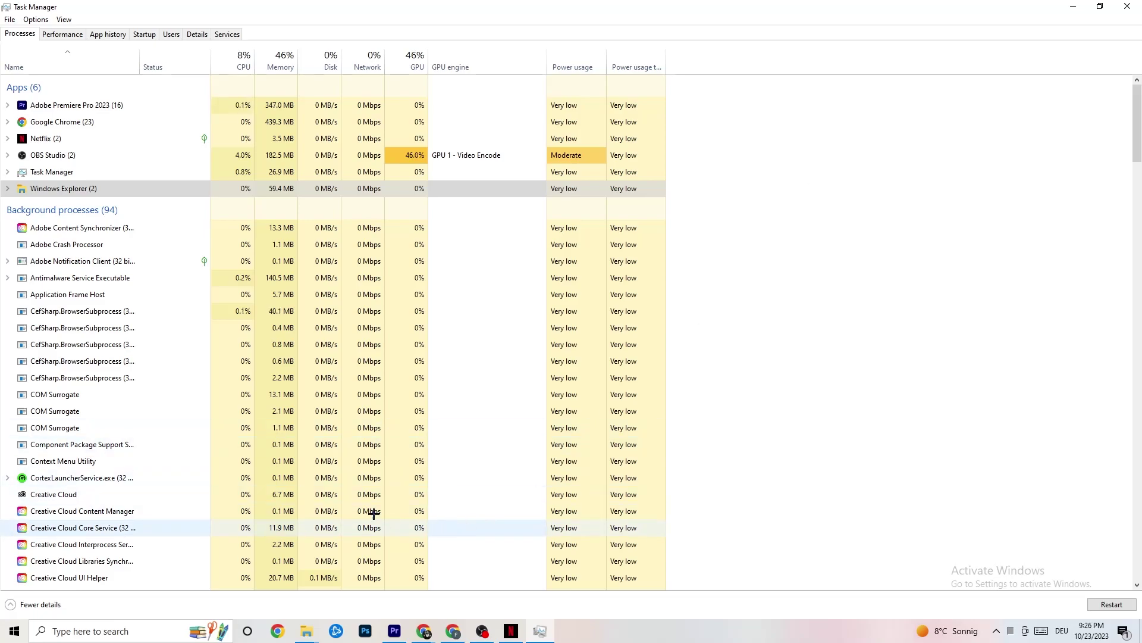
click(144, 34)
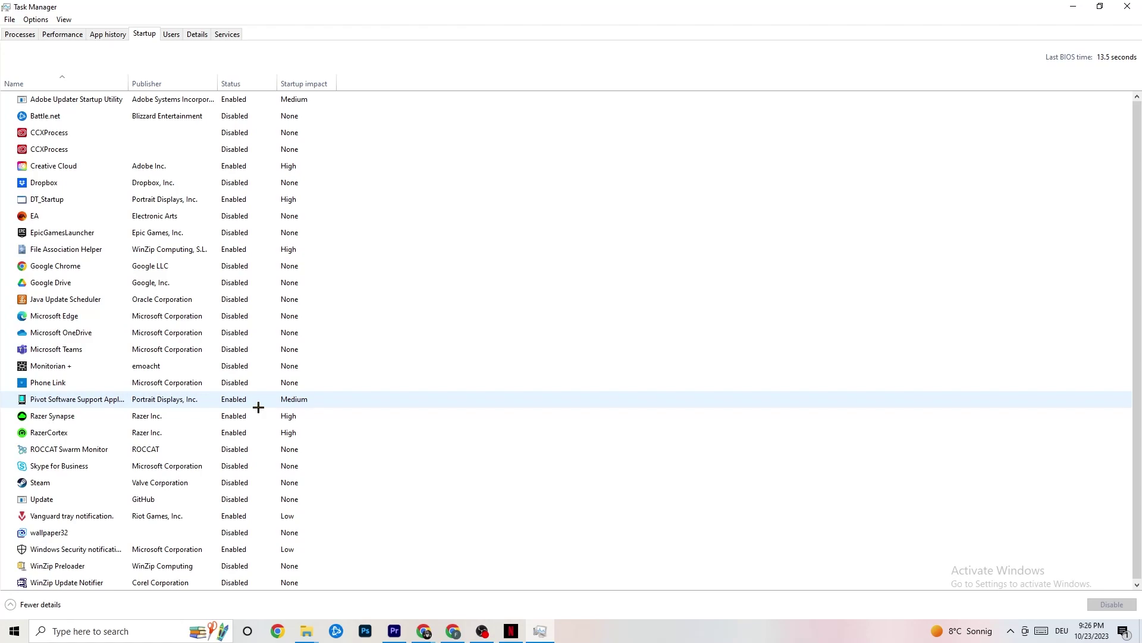
Check the Pivot Software Support startup entry's options, then switch to the Details process list.
right_click(230, 399)
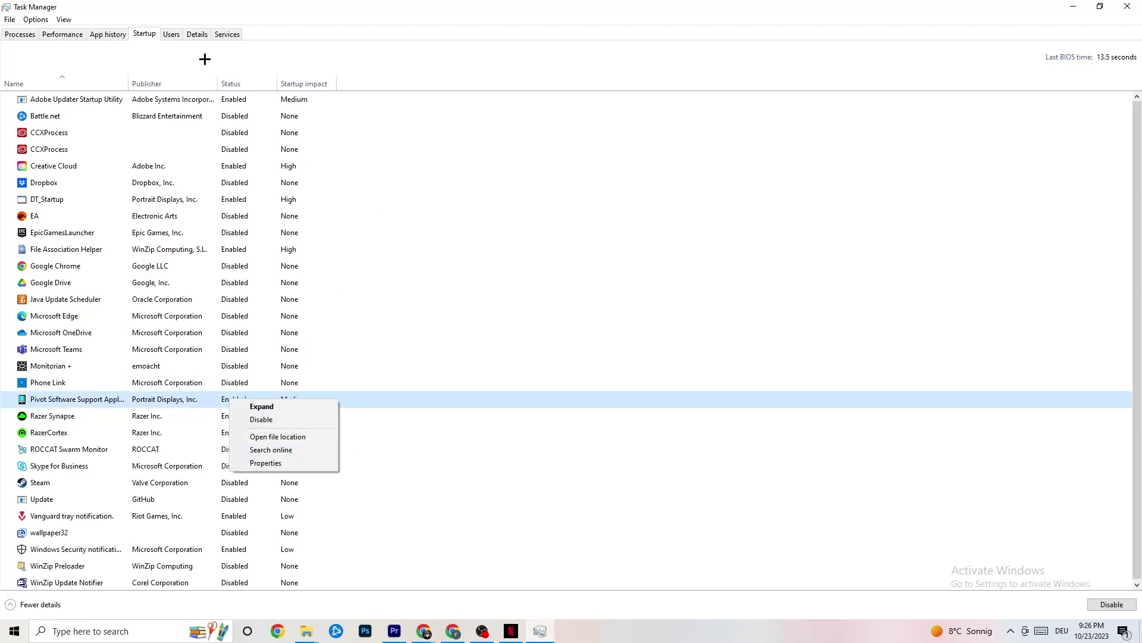
click(197, 35)
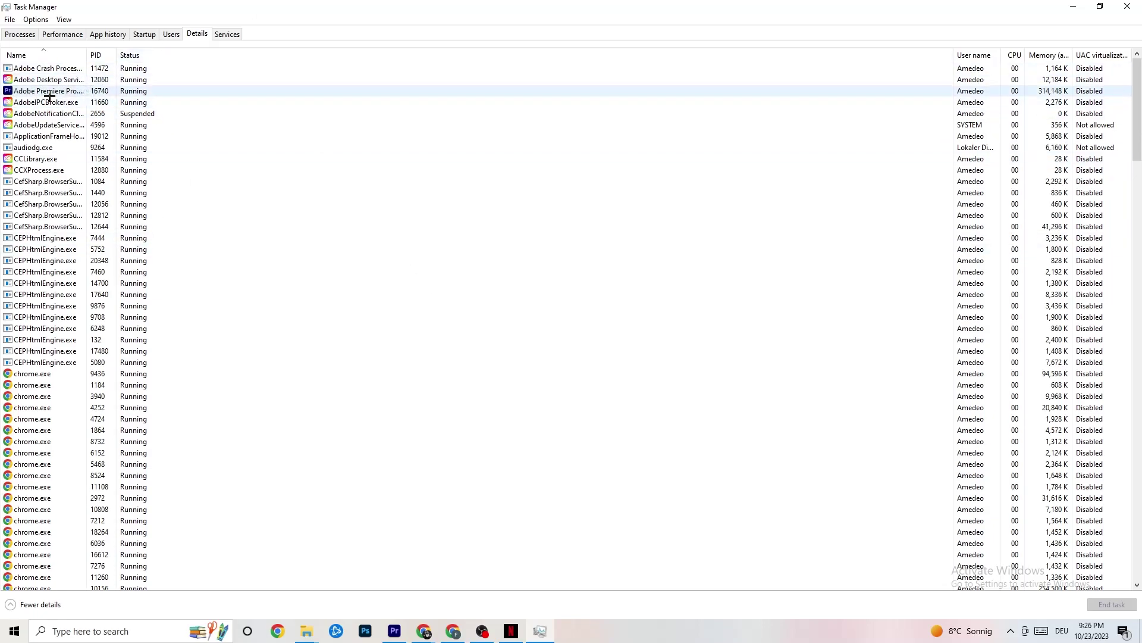
Review Adobe Premiere Pro's Set priority levels without changing them, then close Task Manager.
right_click(50, 96)
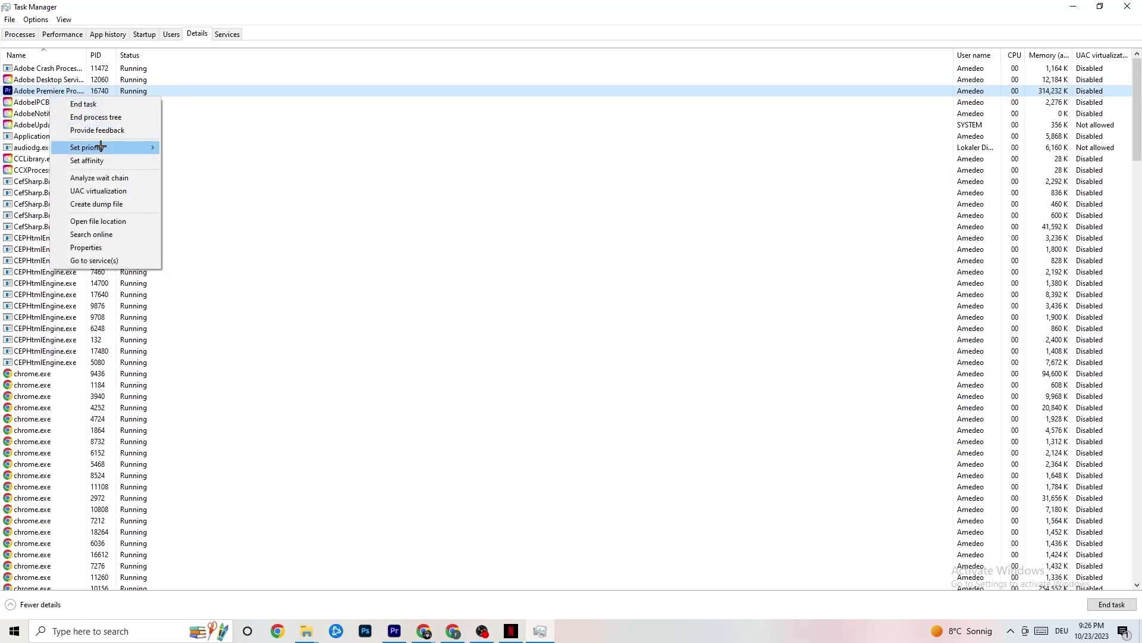
mouse_move(104, 147)
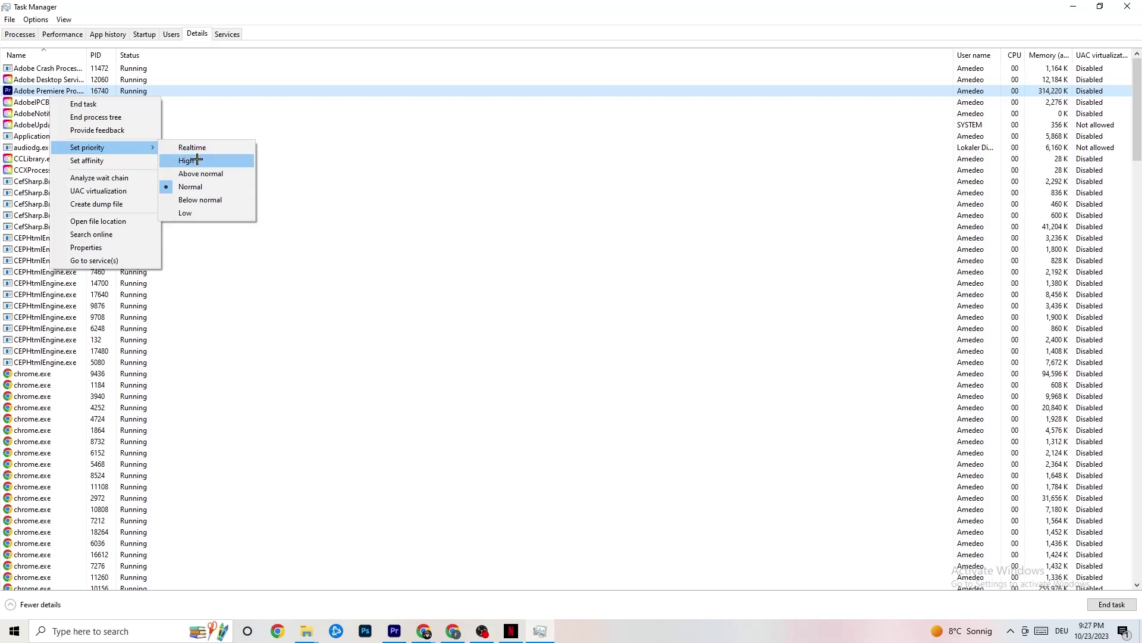
click(337, 113)
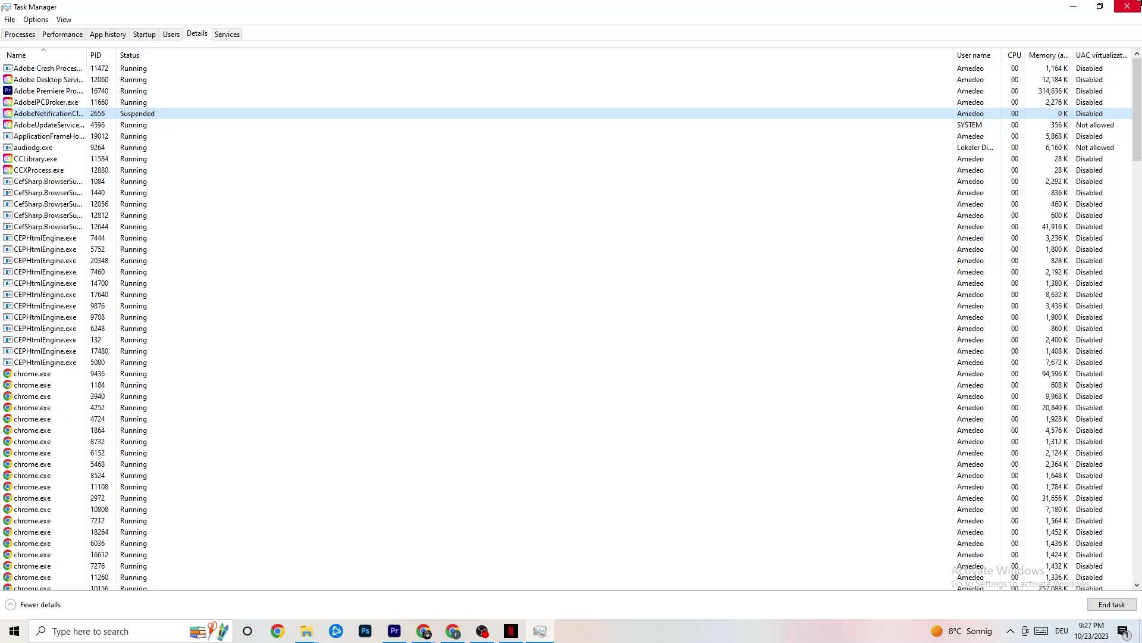
click(1135, 3)
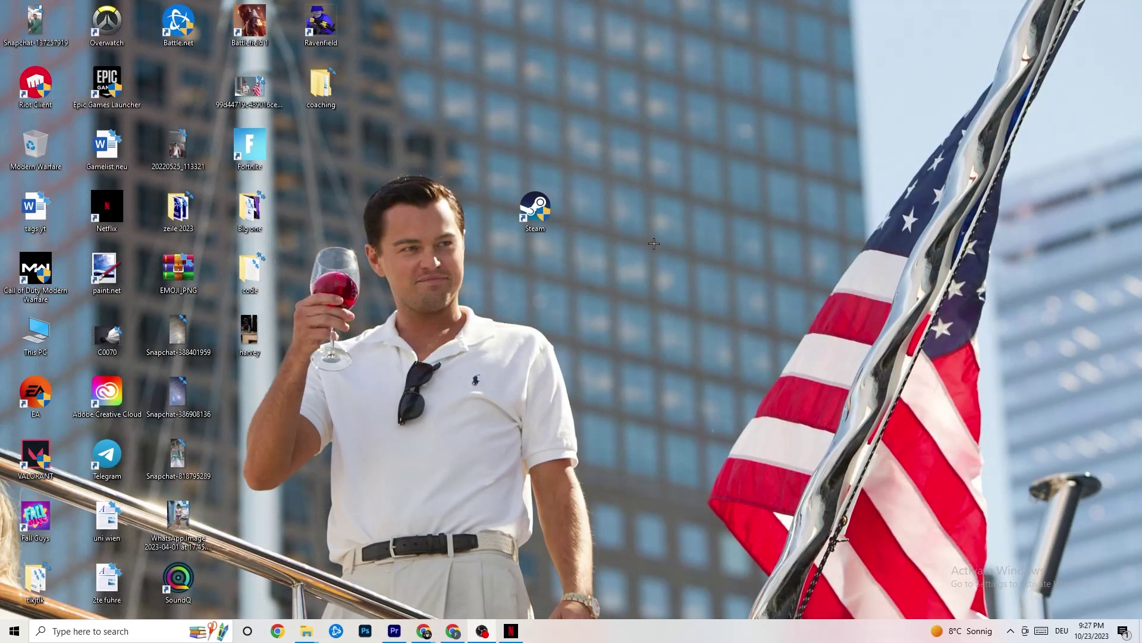
Launch NVIDIA Control Panel from the desktop menu and go to Adjust image settings with preview.
right_click(640, 114)
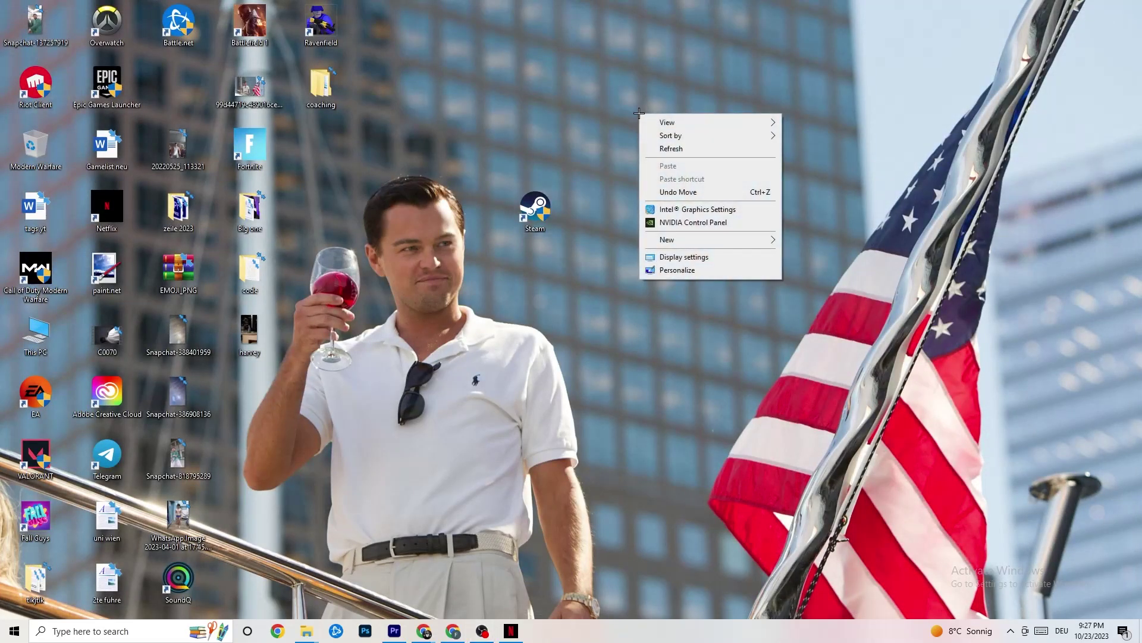
click(677, 223)
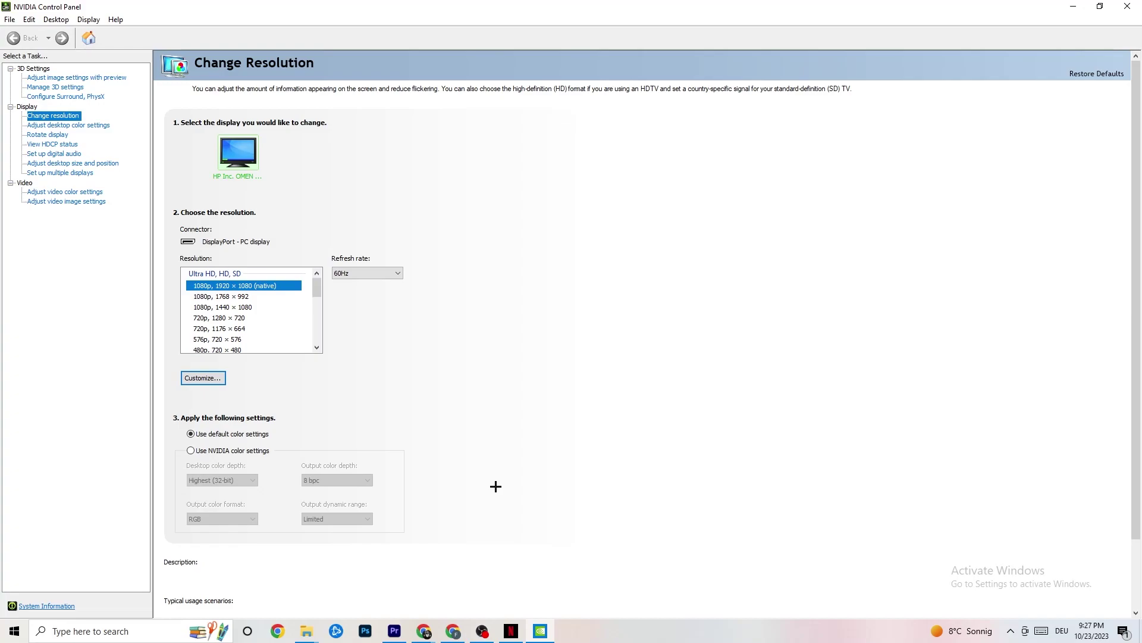
click(63, 79)
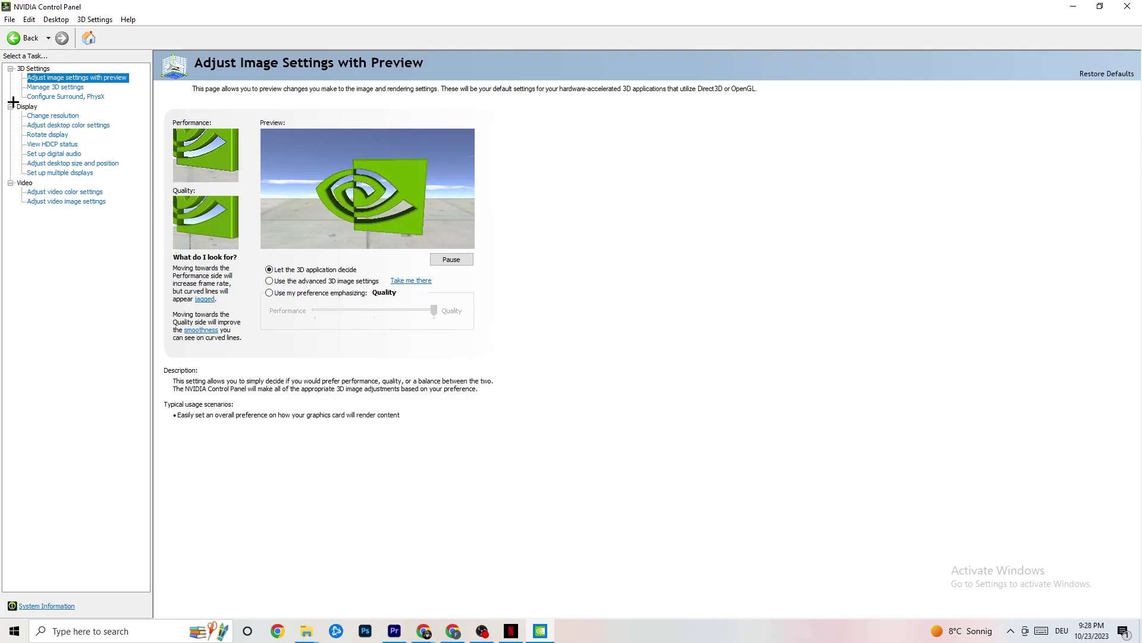
Open the Change resolution page and review the 1920 × 1080 native, 60Hz setting.
click(42, 117)
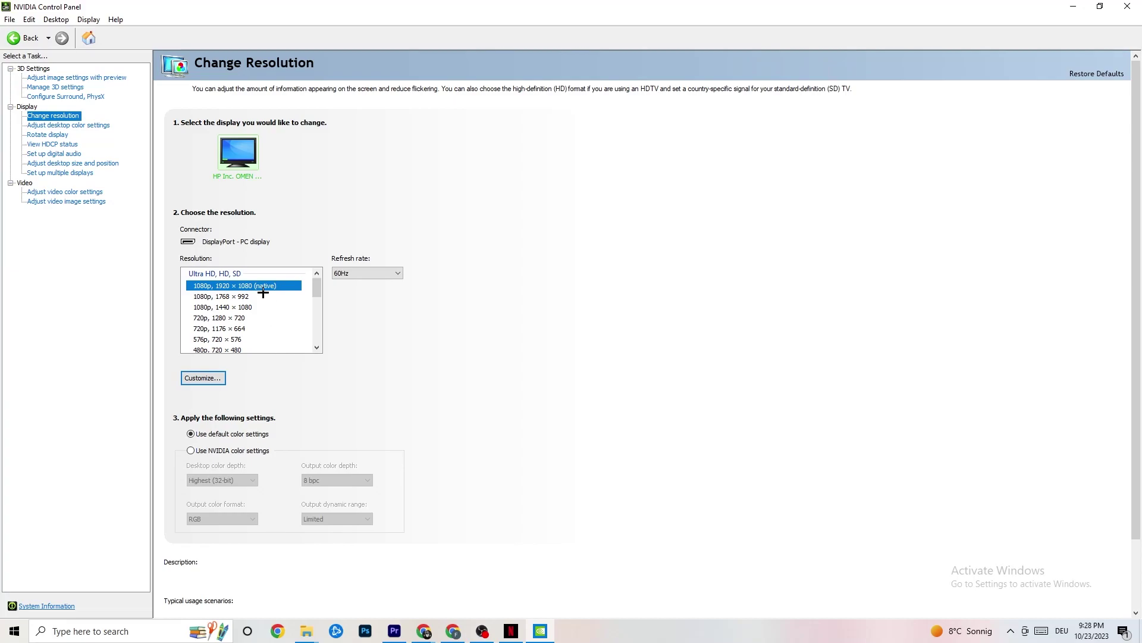
mouse_move(263, 291)
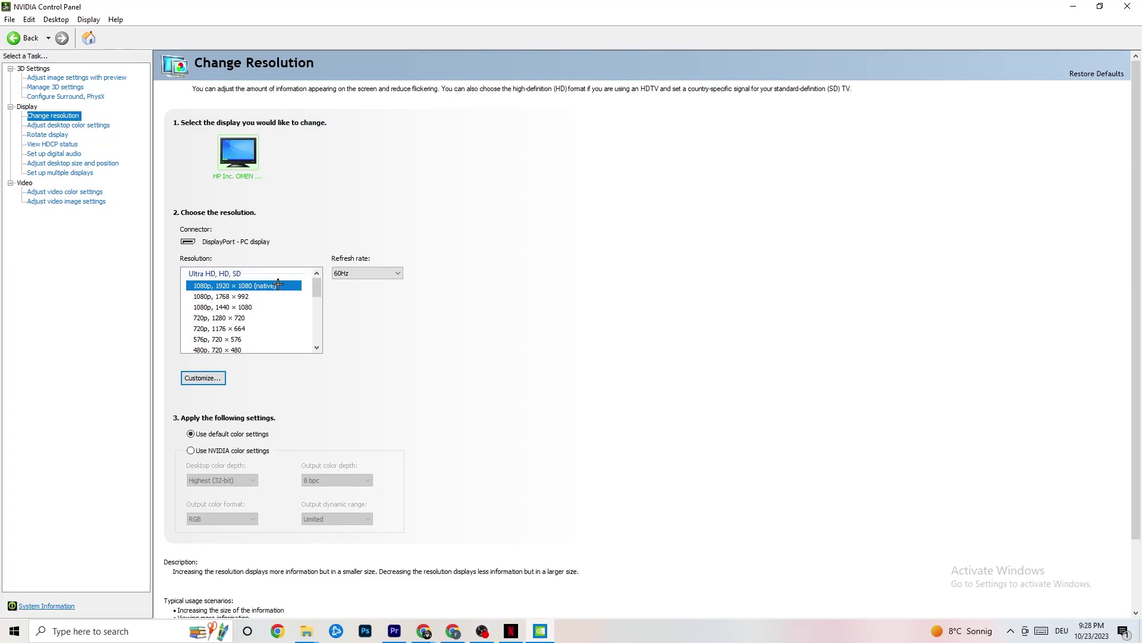